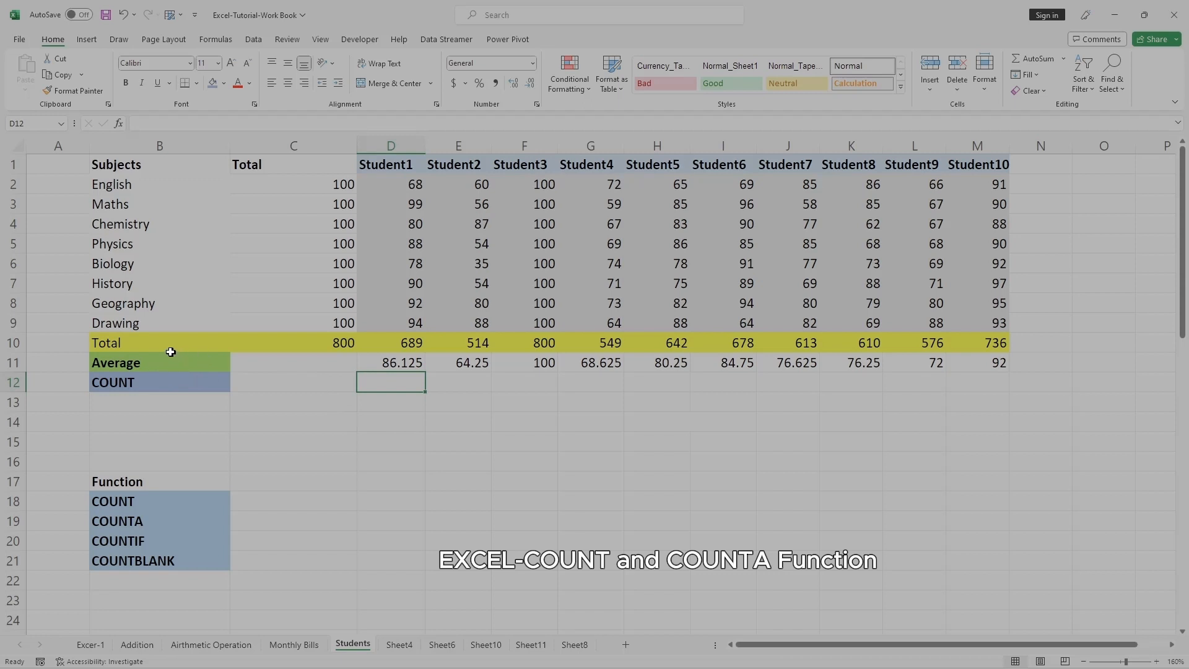
Inspect the average formula in Student1's column.
{"action": "left_click", "coordinate": [150, 363]}
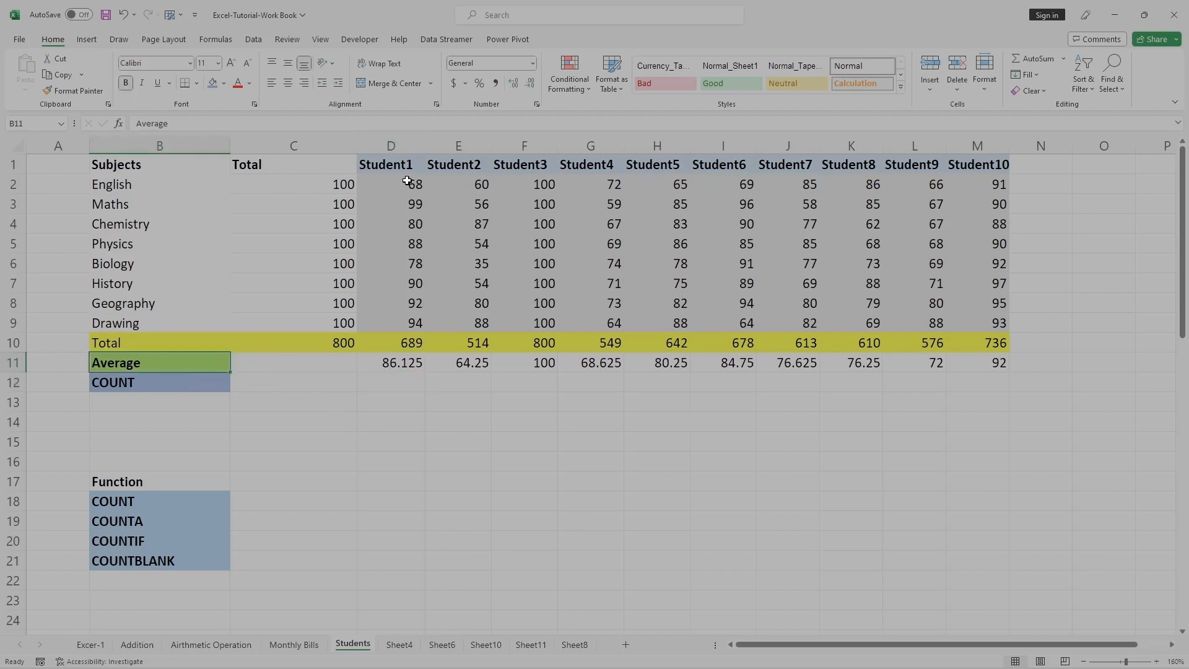
{"action": "left_click_drag", "start_coordinate": [408, 181], "coordinate": [410, 408]}
{"action": "left_click", "coordinate": [393, 366]}
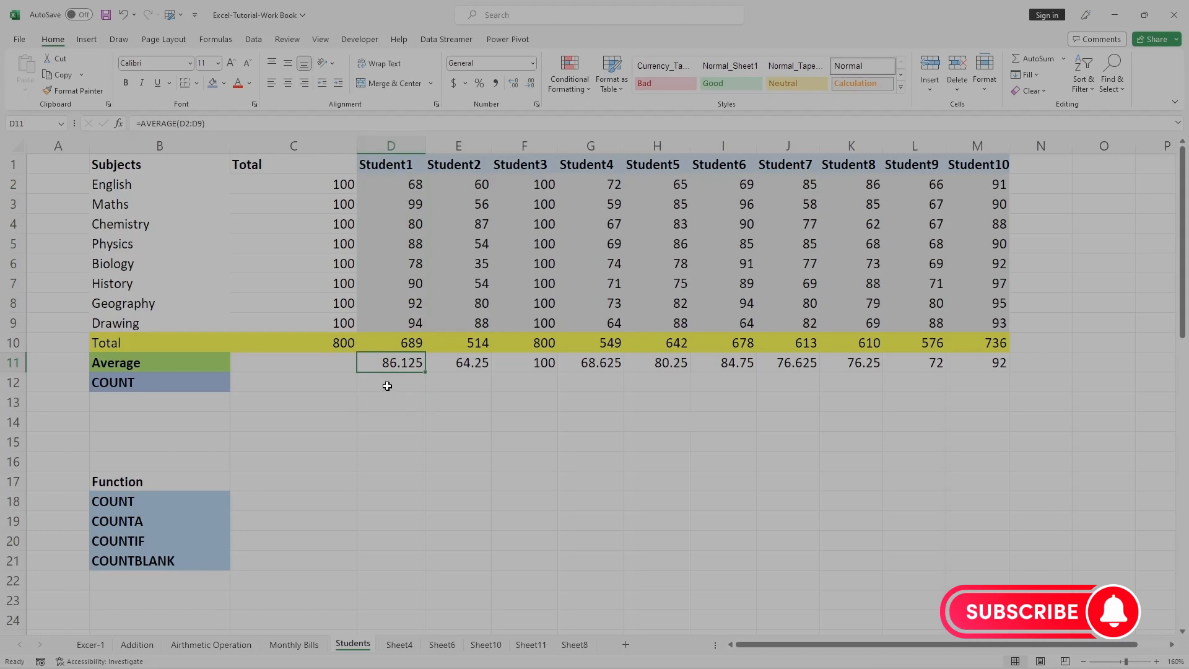
Enter a COUNT formula in D12 that counts Student1's marks in D2:D9.
{"action": "double_click", "coordinate": [387, 386]}
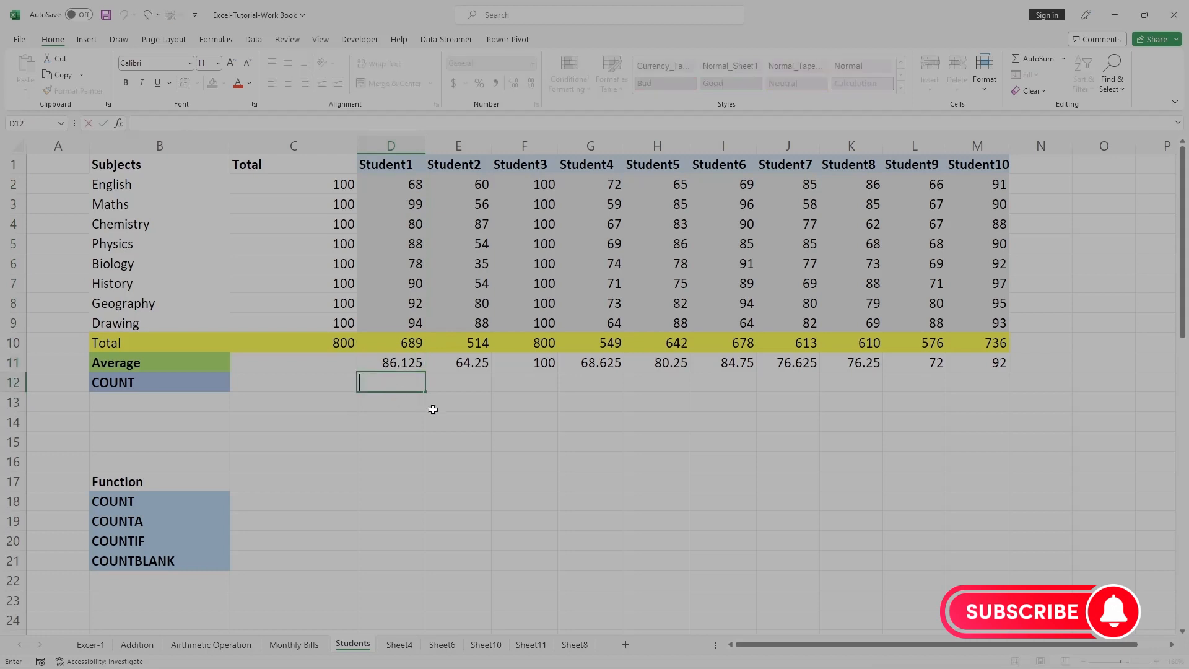
{"action": "type", "text": "=COUNT"}
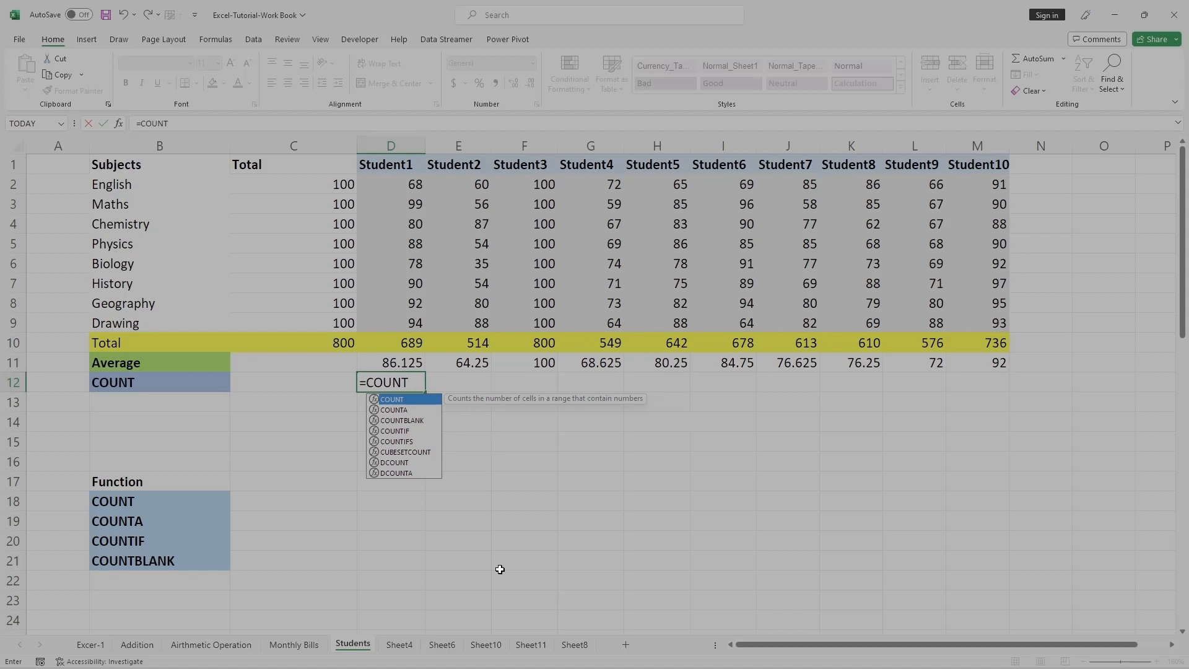
{"action": "type", "text": "("}
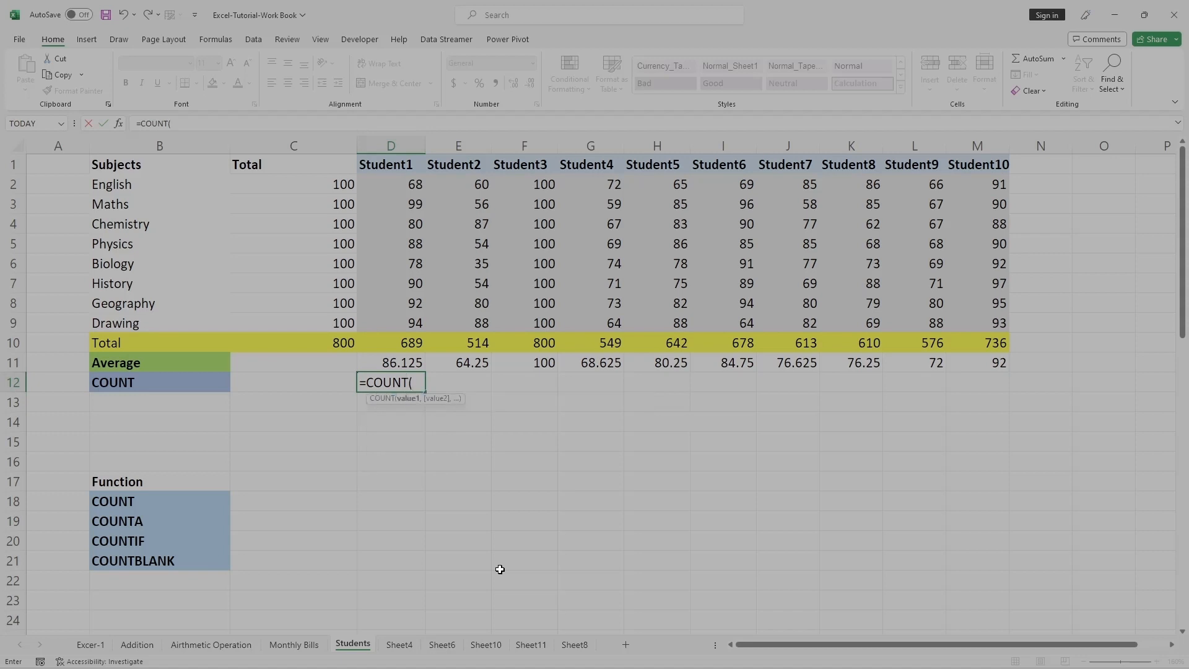
{"action": "key", "text": "BackSpace"}
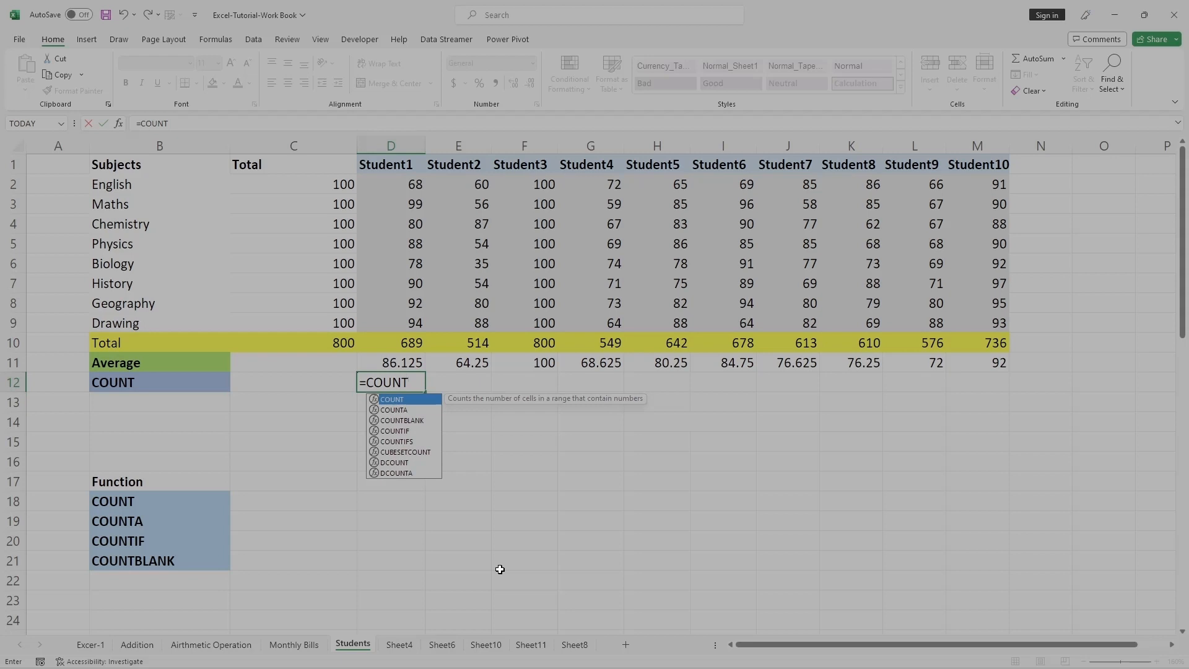
{"action": "type", "text": "("}
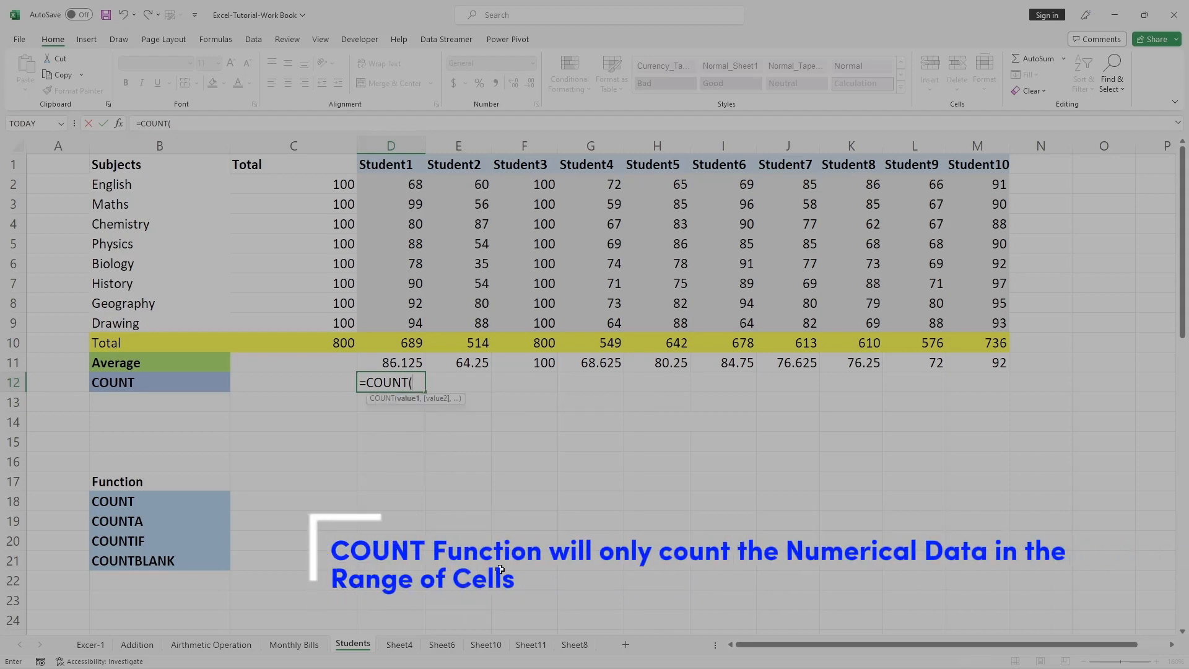
{"action": "left_click", "coordinate": [408, 181]}
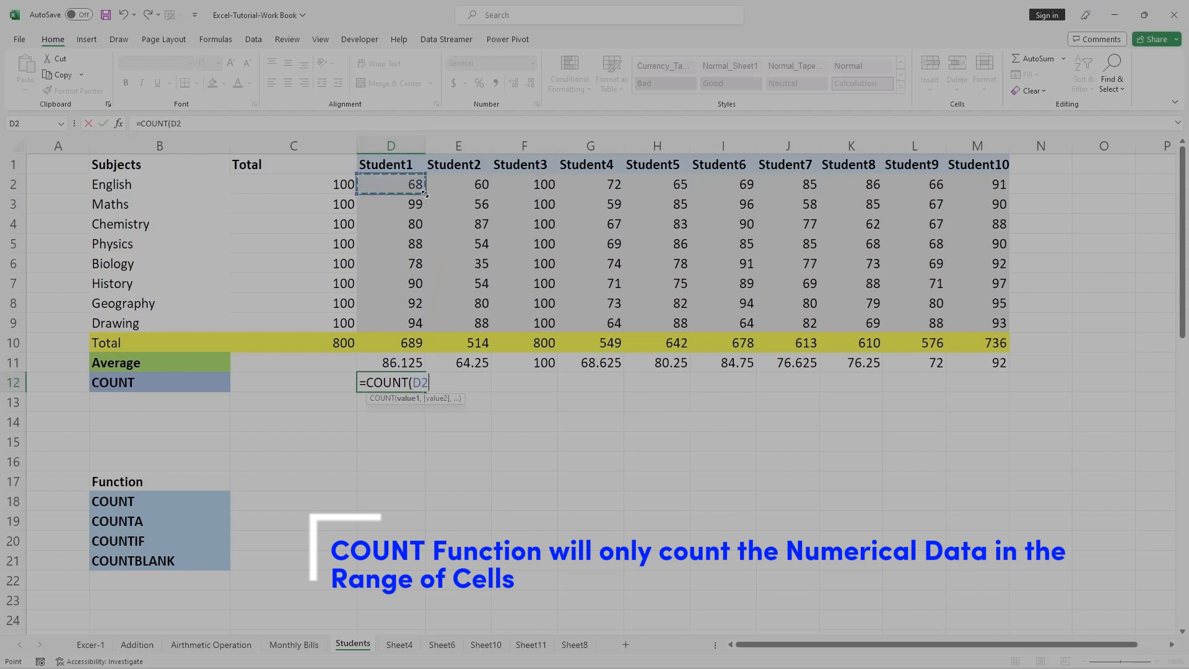
{"action": "left_click_drag", "start_coordinate": [425, 194], "coordinate": [425, 325]}
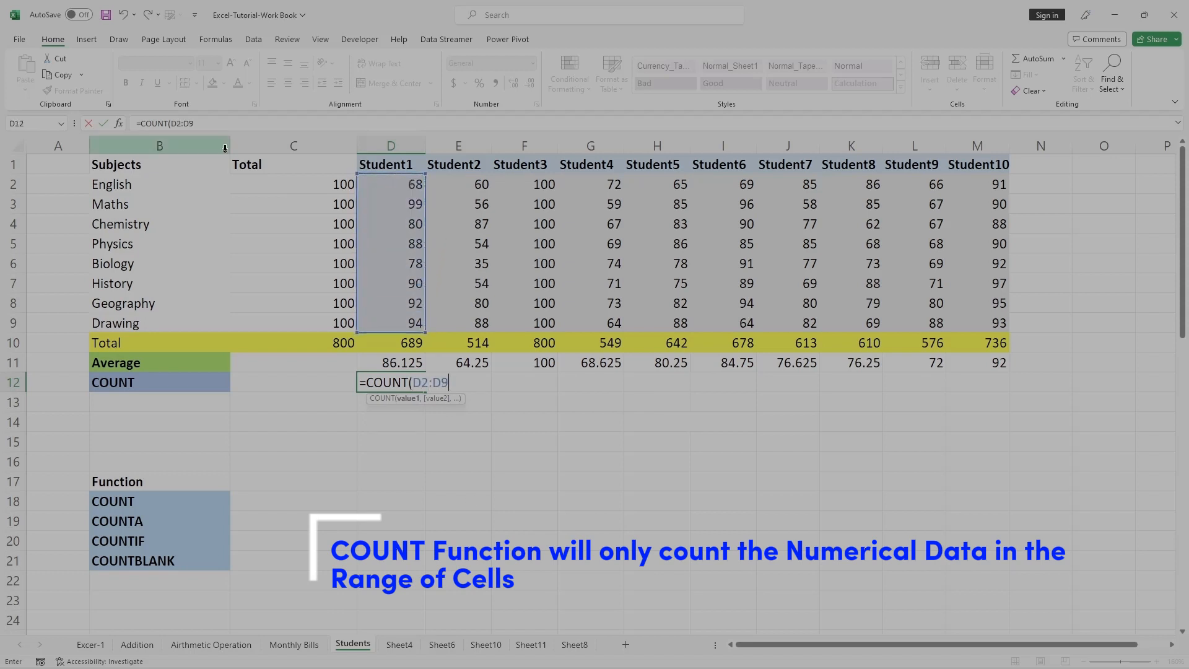
{"action": "left_click", "coordinate": [223, 124]}
{"action": "type", "text": ")"}
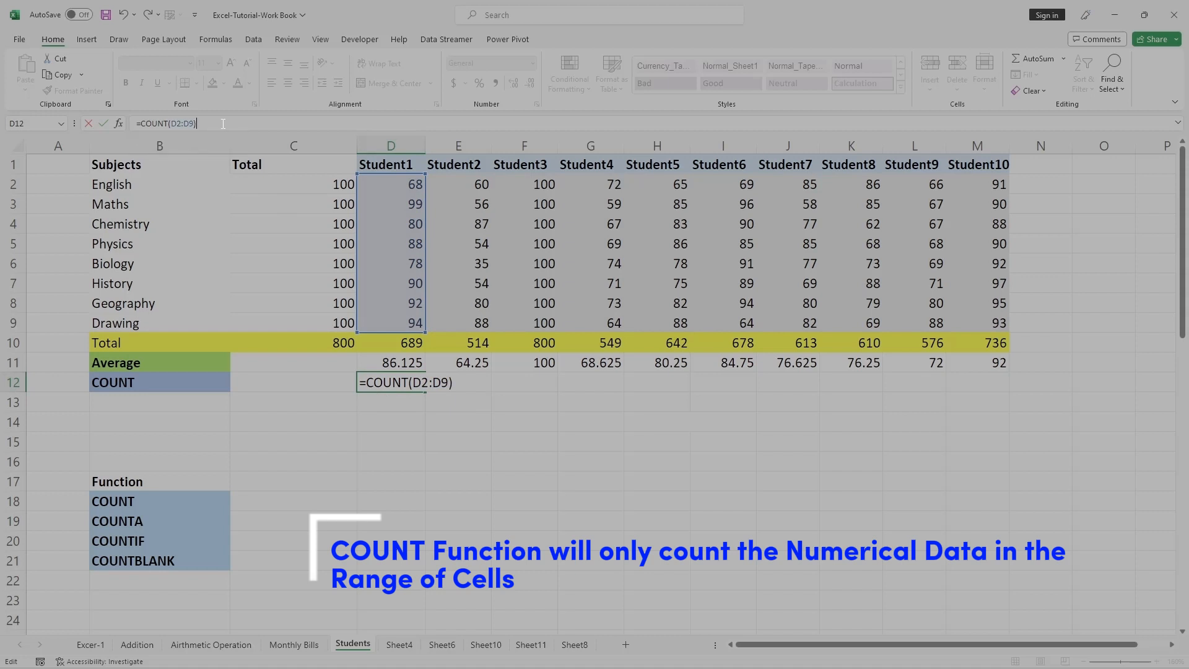
{"action": "key", "text": "Return"}
{"action": "left_click", "coordinate": [399, 514]}
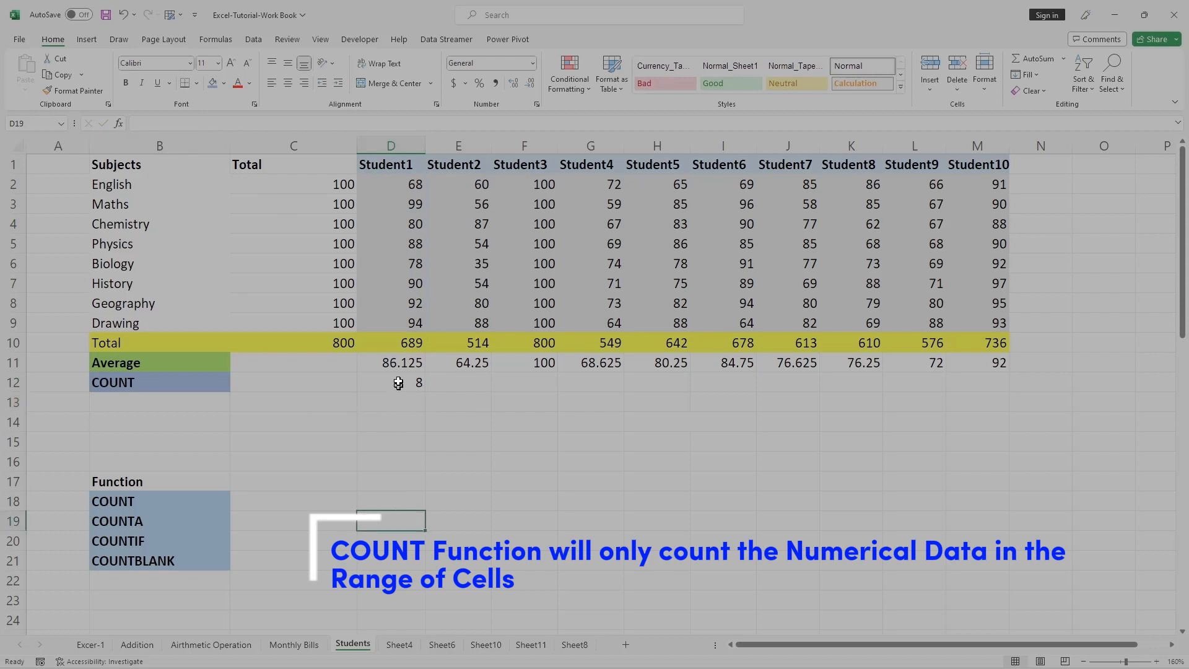
Select Student1's marks D2:D9 to compare them with the count result.
{"action": "left_click", "coordinate": [398, 383]}
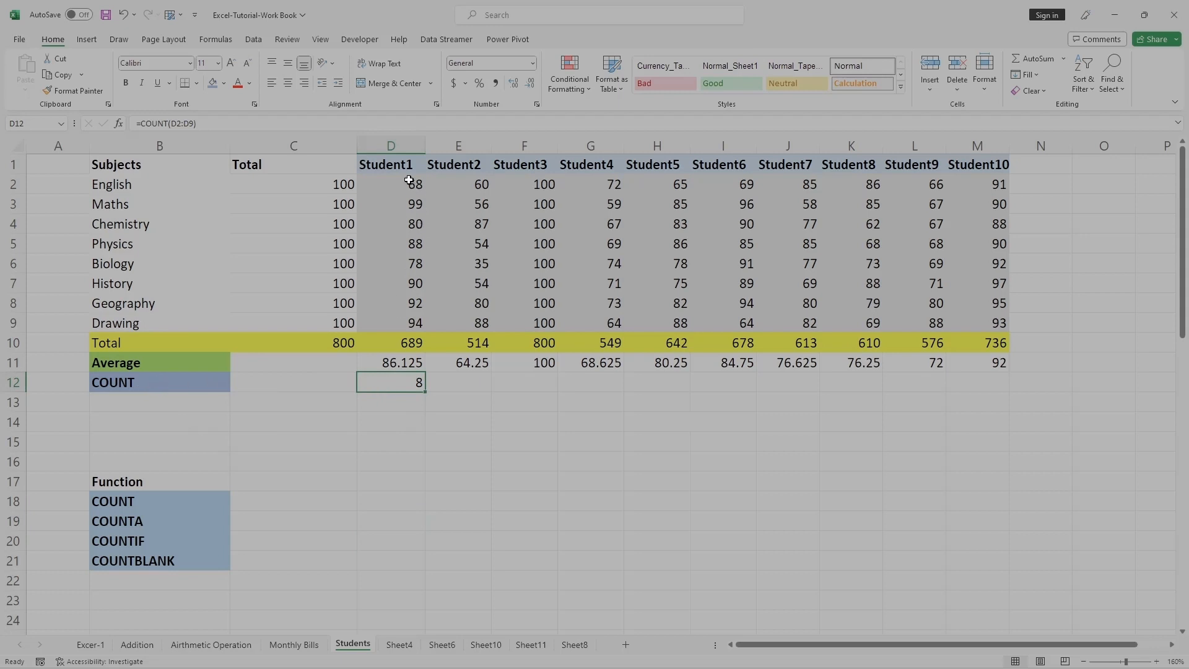
{"action": "left_click_drag", "start_coordinate": [409, 183], "coordinate": [406, 324]}
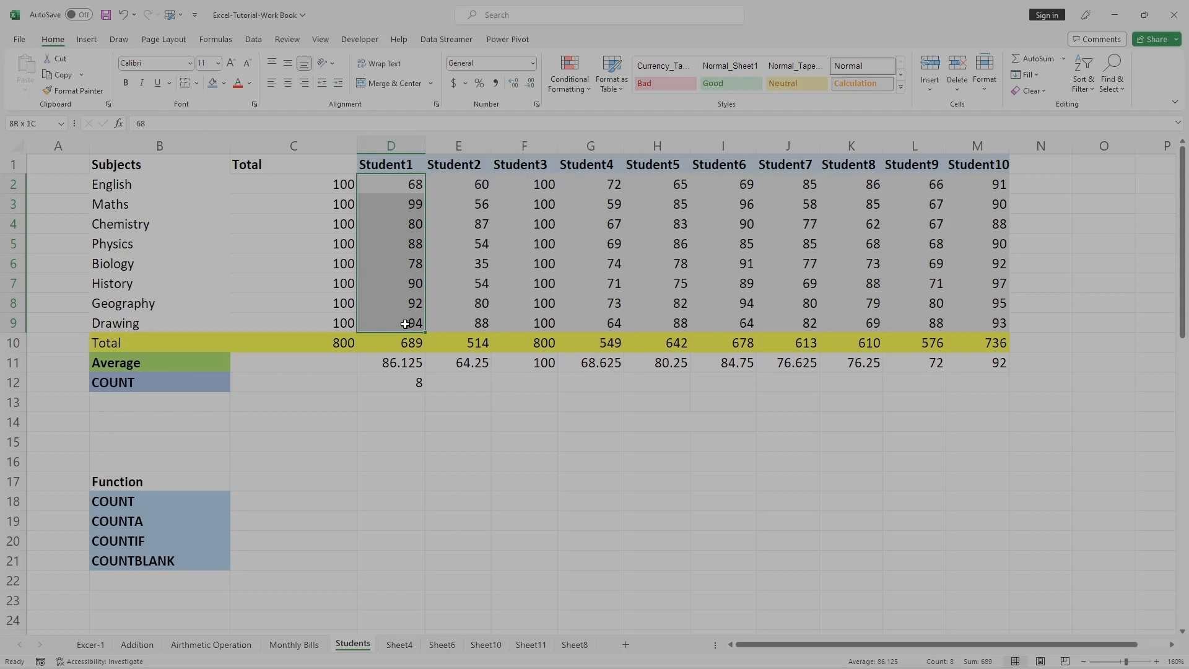
{"action": "left_click_drag", "start_coordinate": [406, 324], "coordinate": [405, 324]}
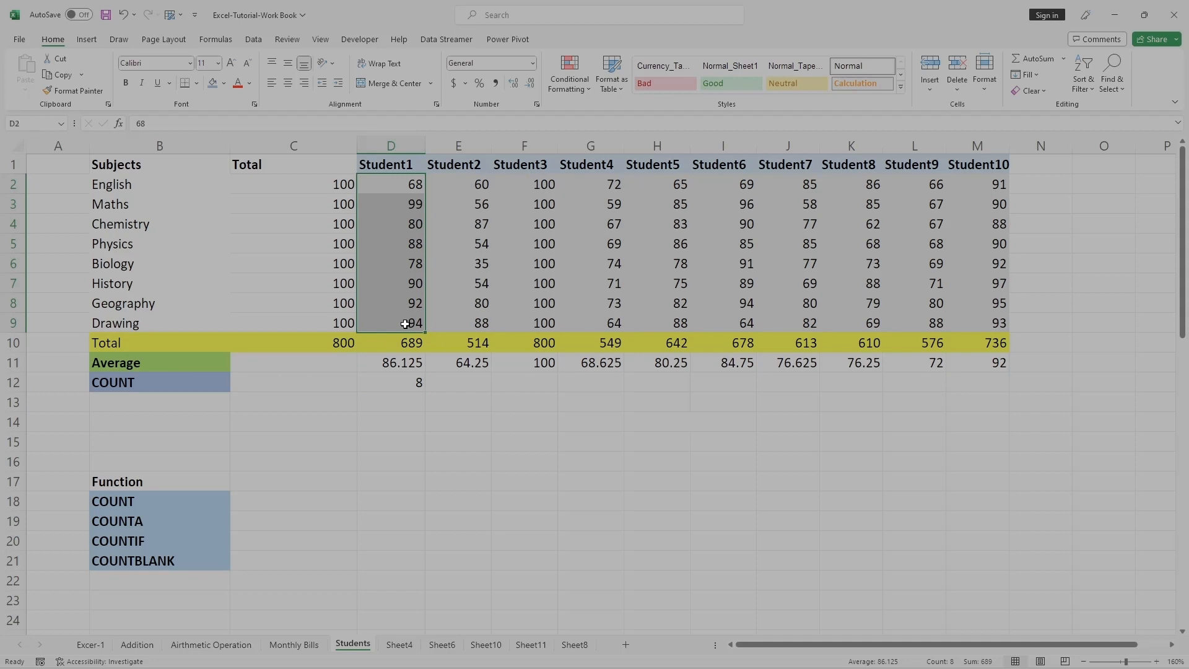
{"action": "left_click", "coordinate": [387, 416]}
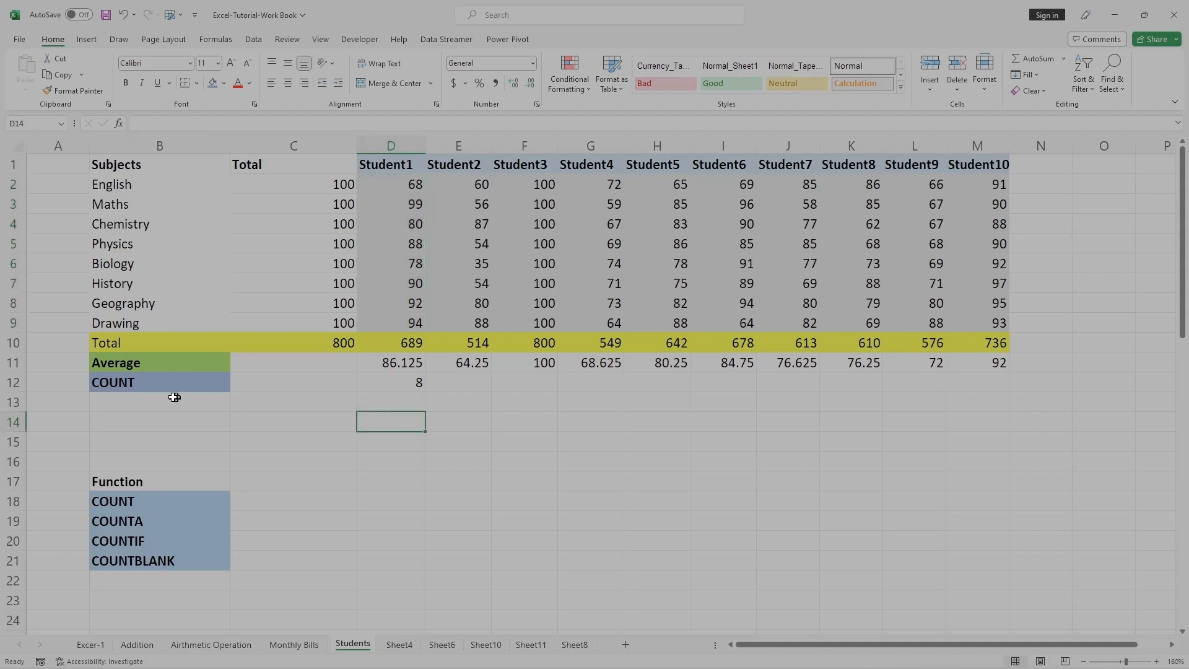
Add the label COUNT on MIXED (Numeric + ALPHA) in B13.
{"action": "left_click", "coordinate": [146, 404]}
{"action": "type", "text": "COUNT"}
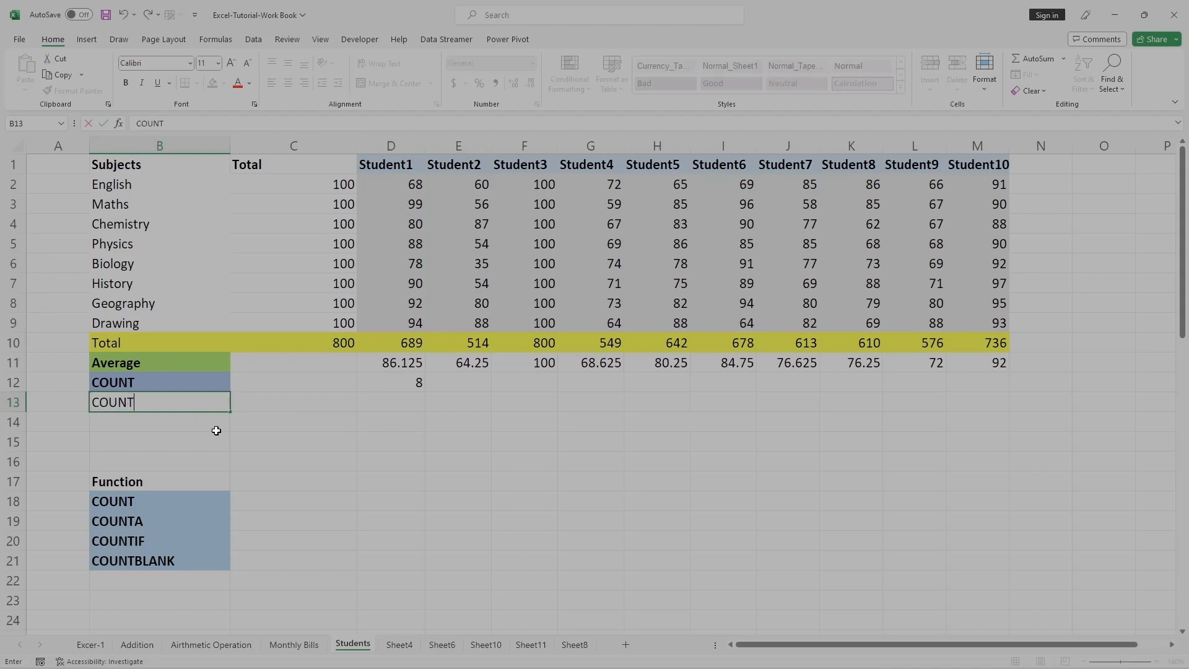
{"action": "type", "text": " on MIXED (Numeric"}
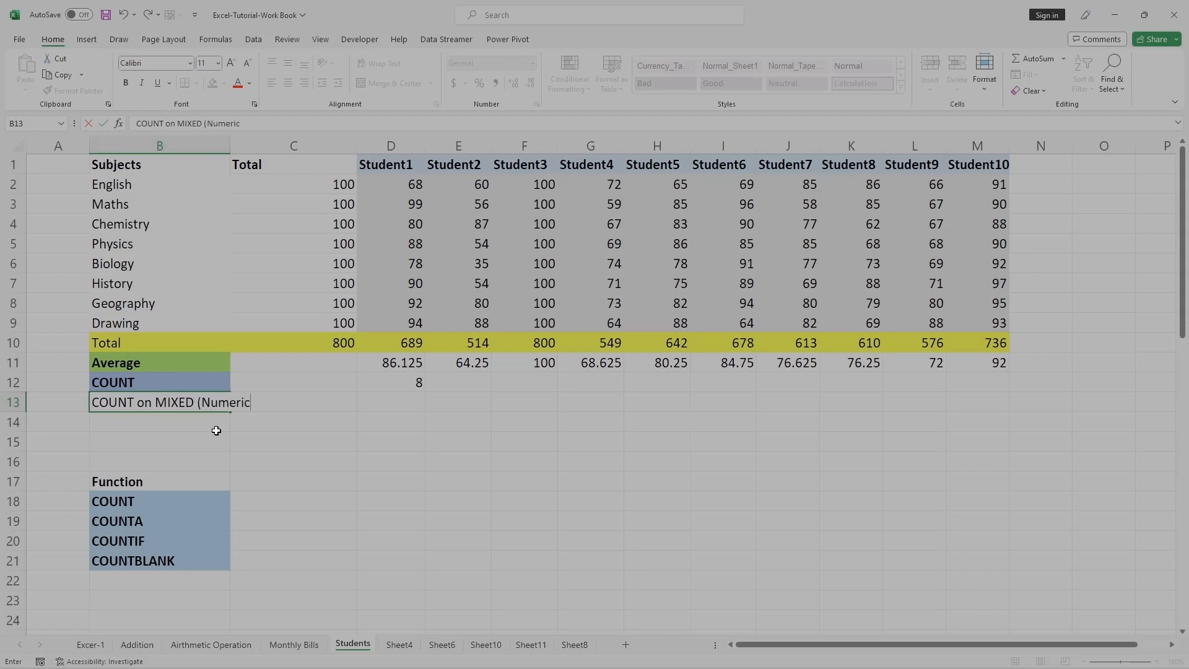
{"action": "type", "text": " + ALPHA)"}
{"action": "left_click", "coordinate": [341, 446]}
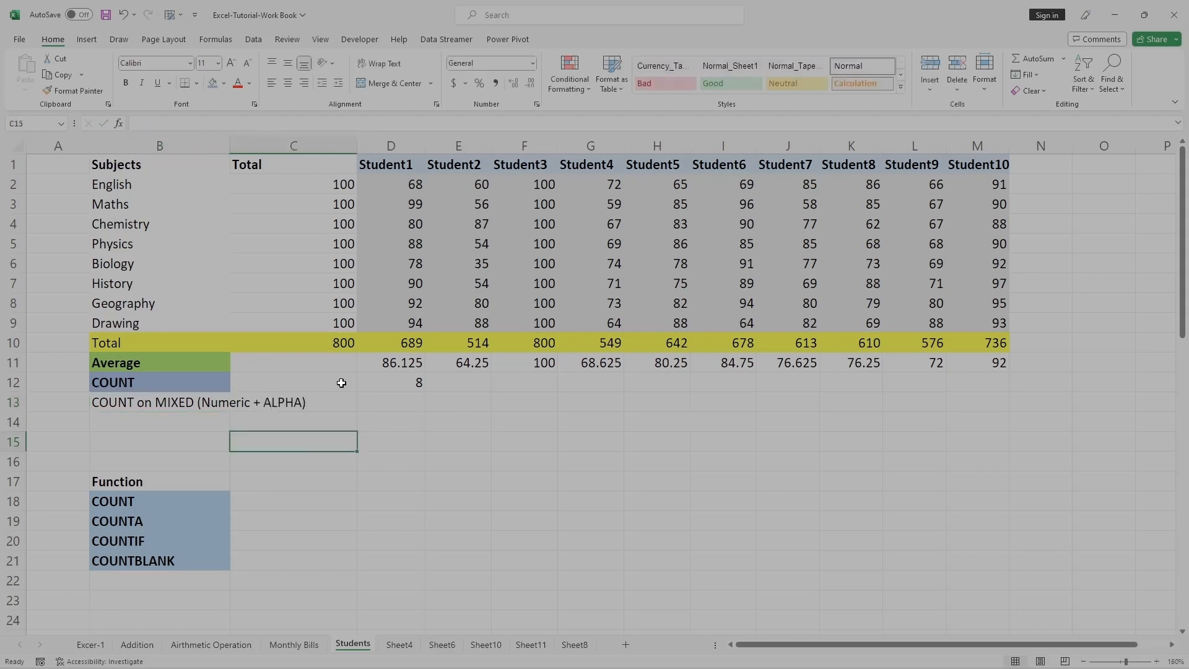
Widen column B and change B13's label to COUNT on MIXED (Alpha +Numeric).
{"action": "left_click_drag", "start_coordinate": [235, 141], "coordinate": [326, 141]}
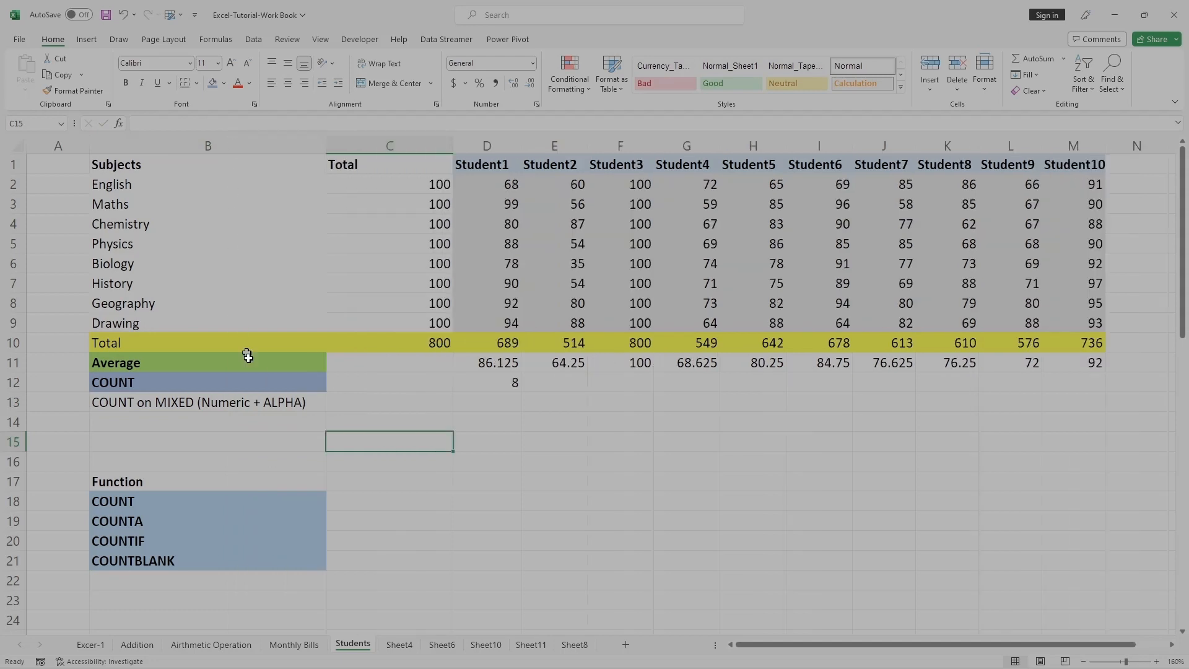
{"action": "double_click", "coordinate": [264, 402]}
{"action": "left_click_drag", "start_coordinate": [304, 402], "coordinate": [199, 399]}
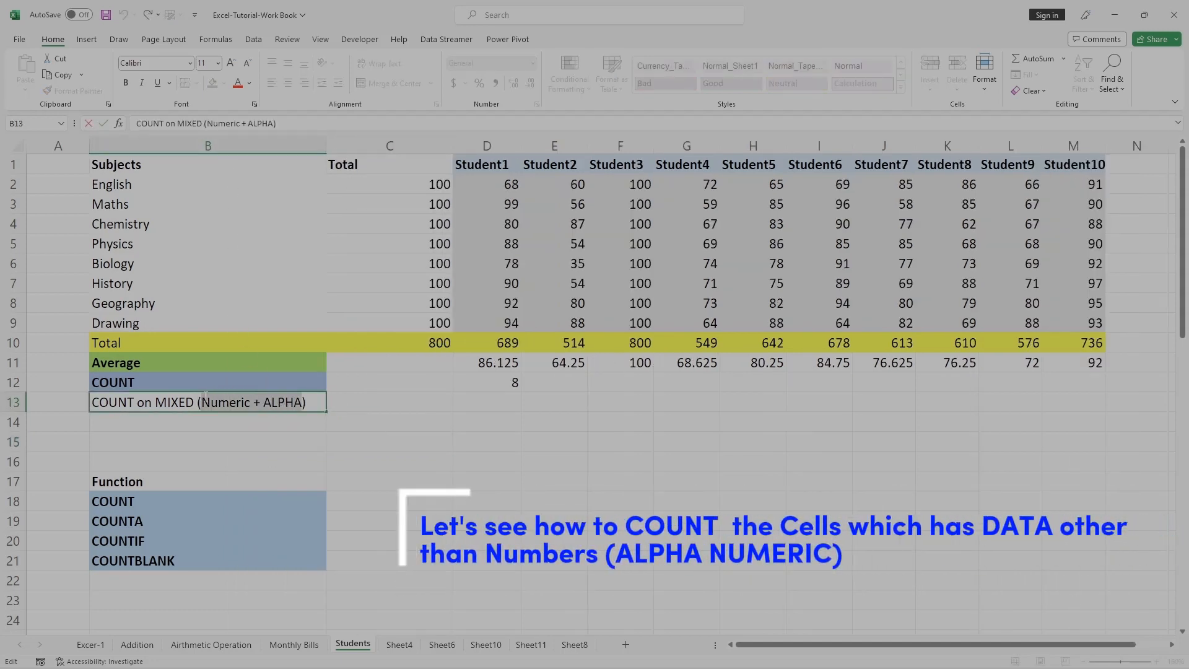
{"action": "key", "text": "BackSpace"}
{"action": "type", "text": "Alpha"}
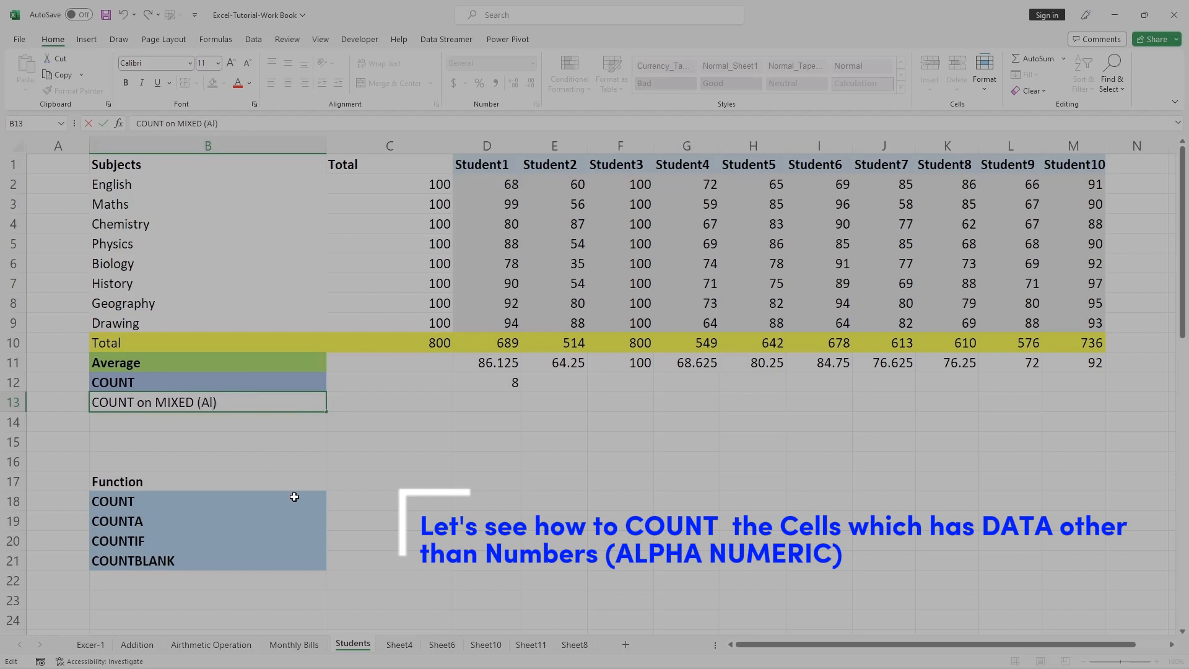
{"action": "type", "text": " +NUmeric"}
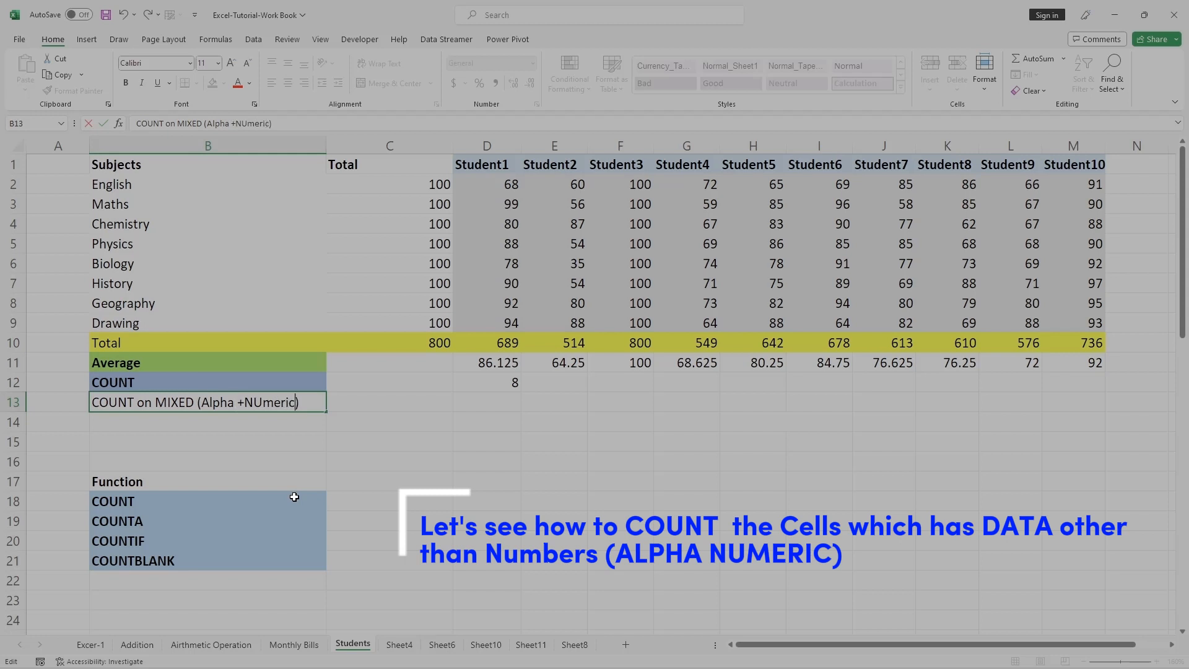
{"action": "key", "text": "BackSpace"}
{"action": "key", "text": "BackSpace"}
{"action": "key", "text": "BackSpace"}
{"action": "key", "text": "BackSpace"}
{"action": "key", "text": "BackSpace"}
{"action": "key", "text": "BackSpace"}
{"action": "type", "text": "umeric"}
{"action": "left_click", "coordinate": [374, 480]}
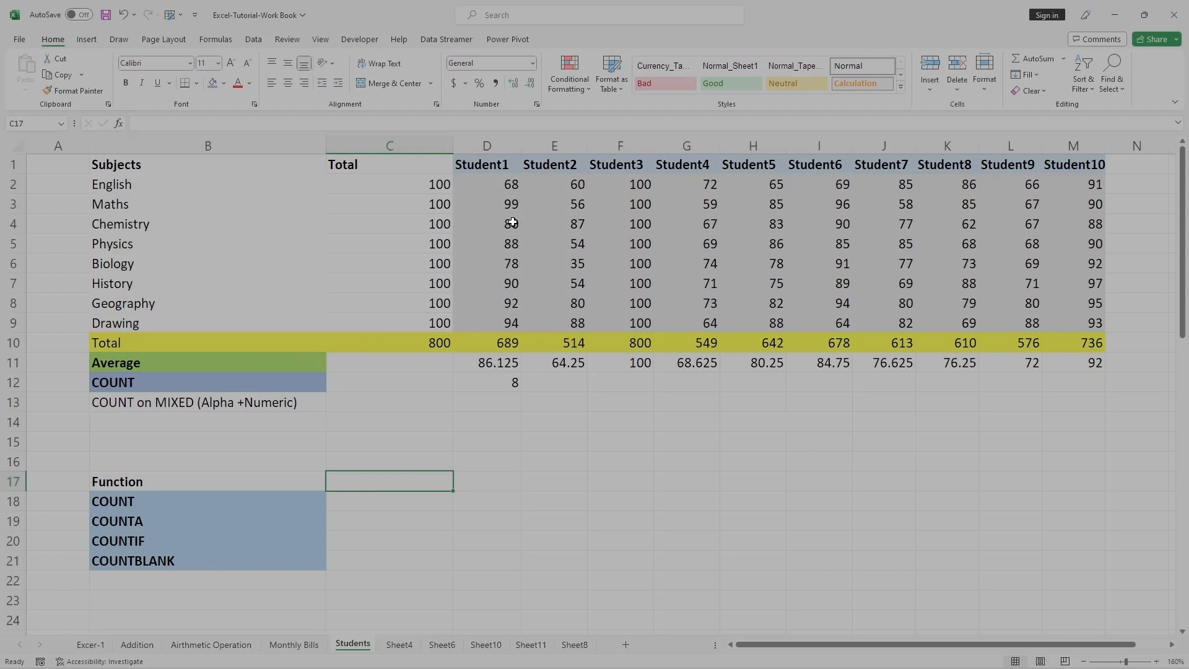
Insert a new row above Chemistry and enter nil in D4.
{"action": "right_click", "coordinate": [25, 233]}
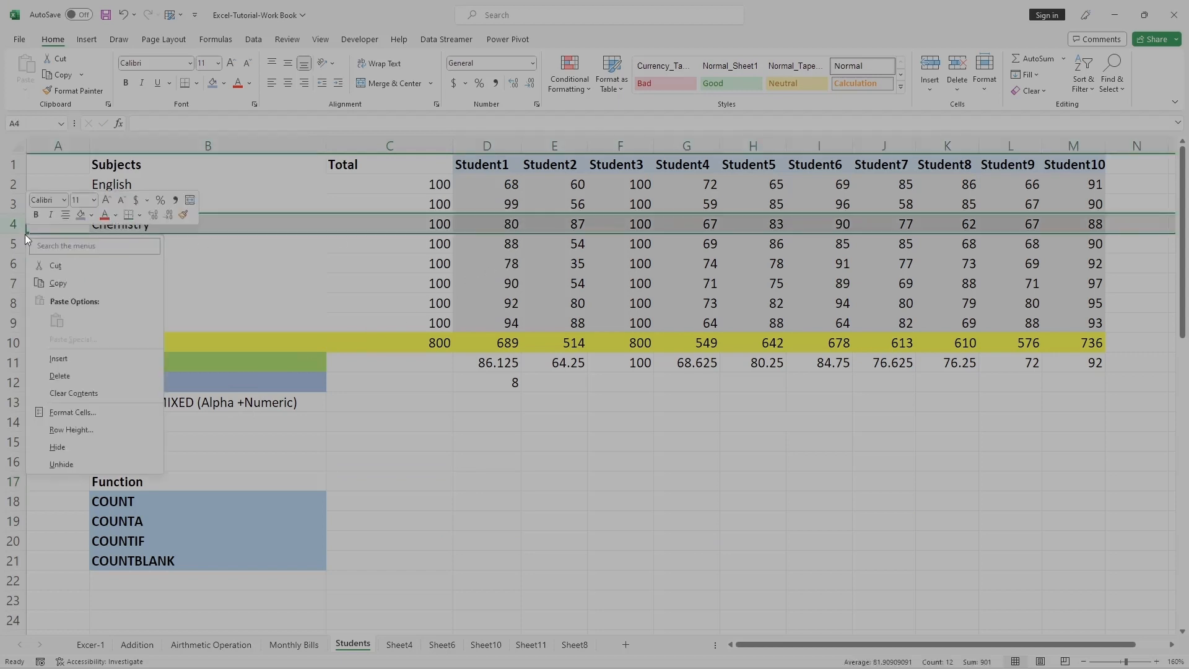
{"action": "left_click", "coordinate": [58, 359]}
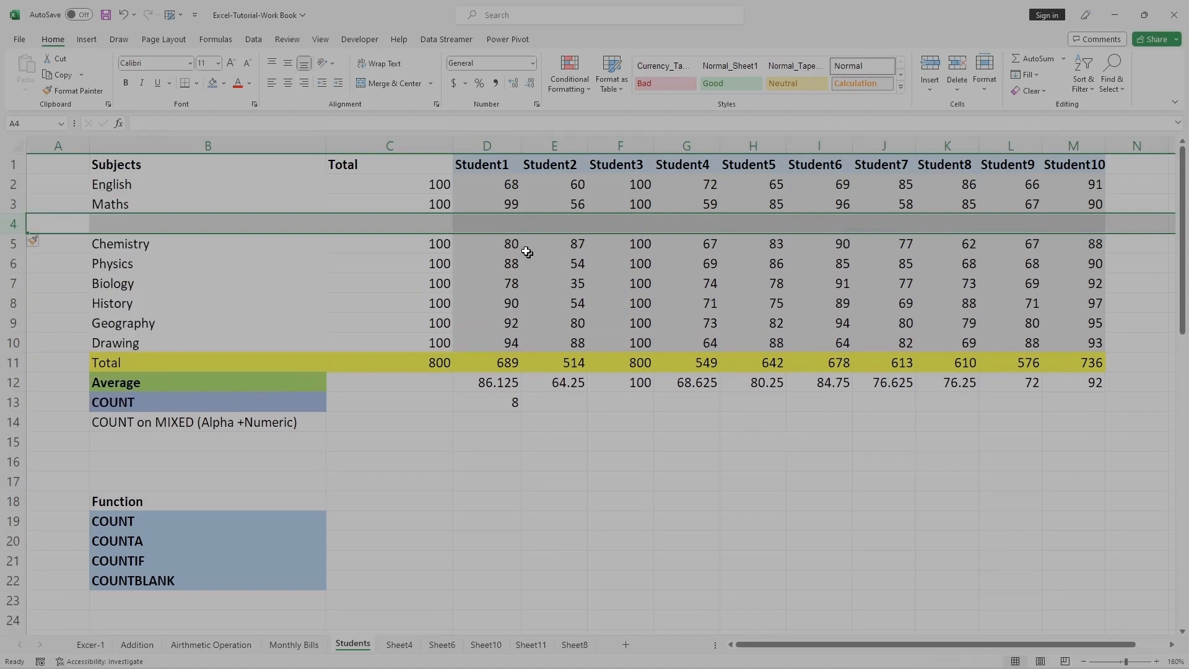
{"action": "double_click", "coordinate": [515, 223]}
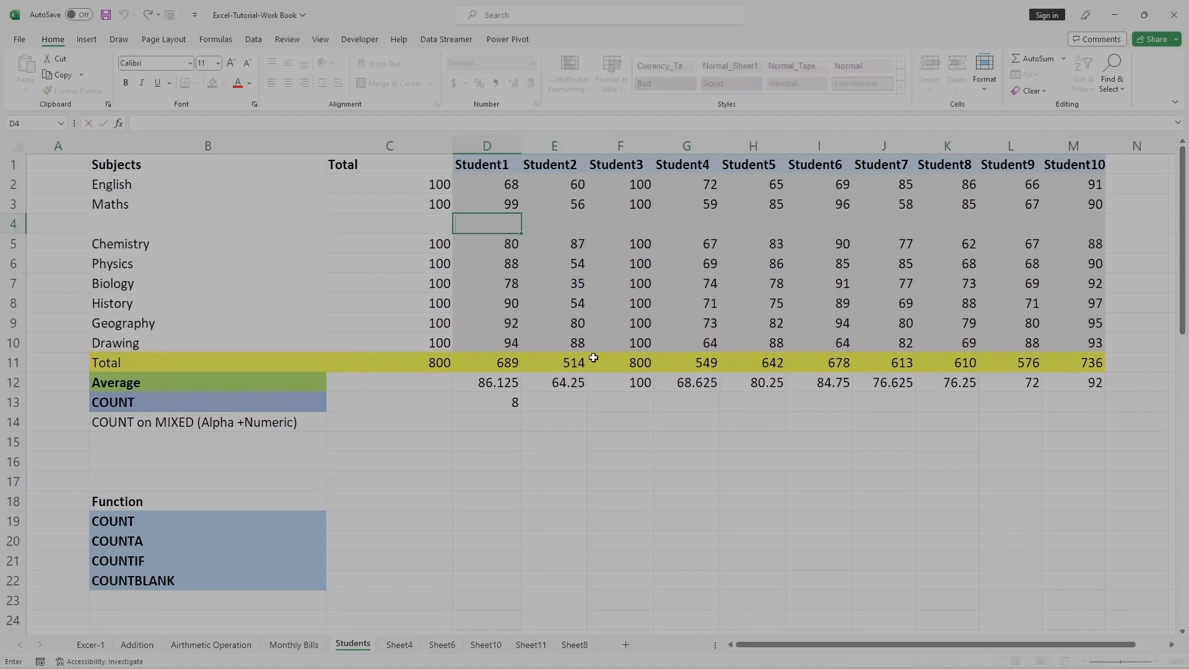
{"action": "type", "text": "nil"}
{"action": "left_click", "coordinate": [570, 486]}
{"action": "left_click", "coordinate": [480, 230]}
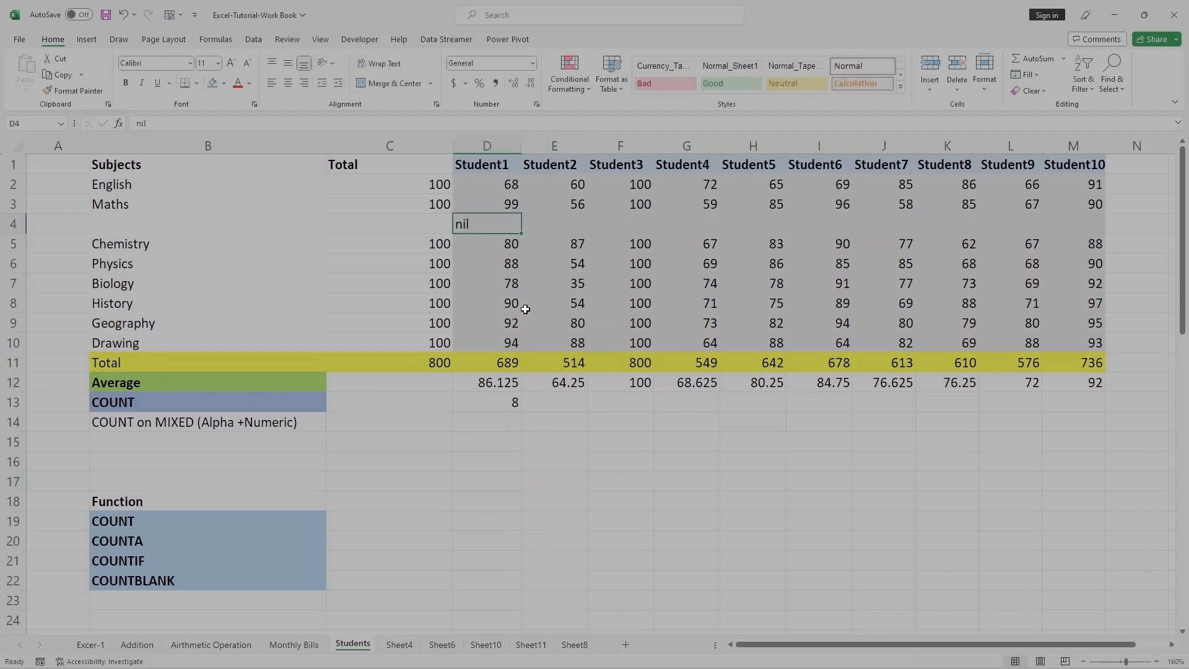
Copy the nil text from D4 across E4:M4.
{"action": "left_click_drag", "start_coordinate": [547, 225], "coordinate": [1064, 224]}
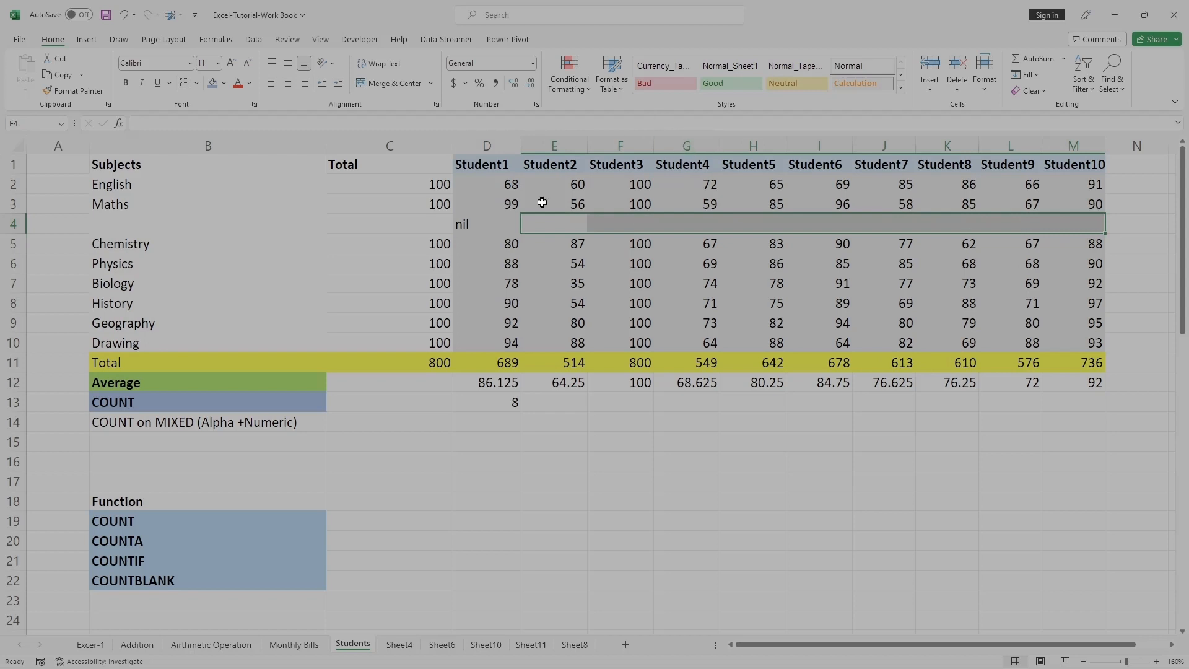
{"action": "left_click", "coordinate": [470, 225]}
{"action": "key", "text": "ctrl+c"}
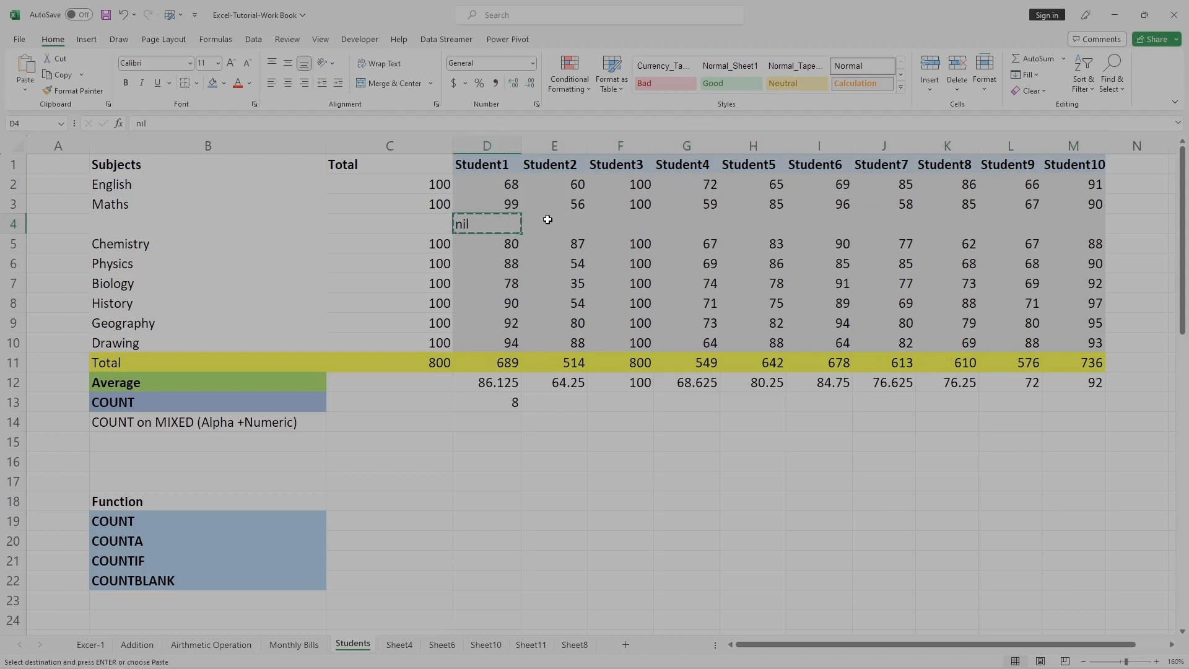
{"action": "left_click_drag", "start_coordinate": [547, 223], "coordinate": [1058, 228]}
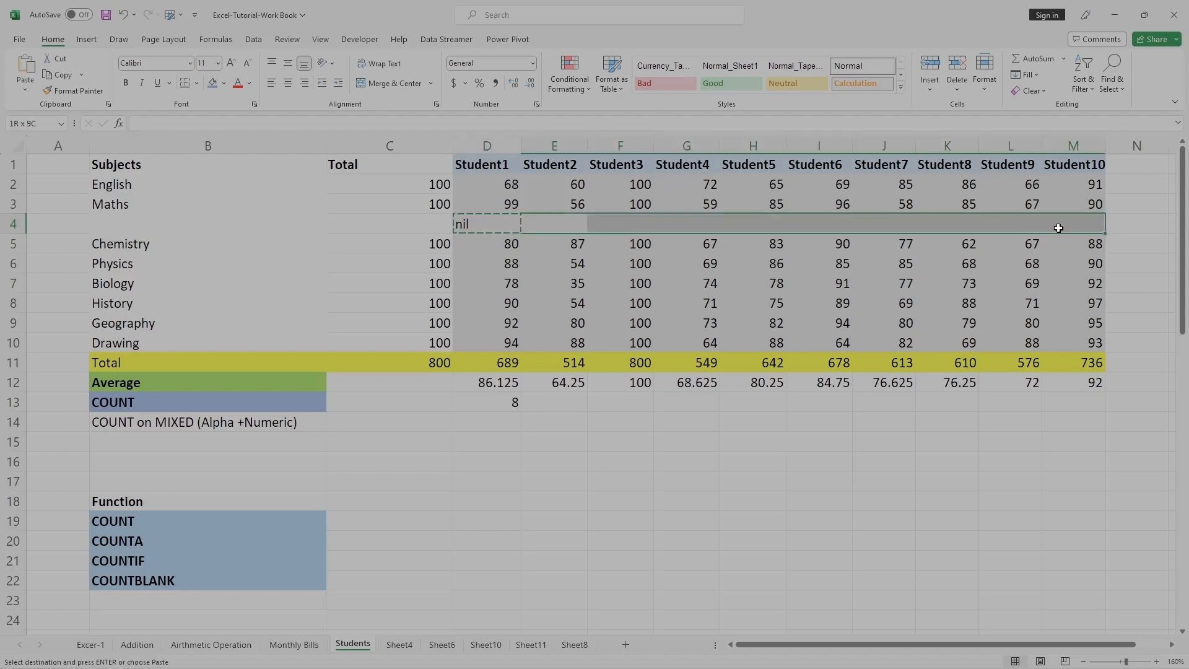
{"action": "key", "text": "ctrl+v"}
{"action": "left_click", "coordinate": [736, 456]}
{"action": "key", "text": "Escape"}
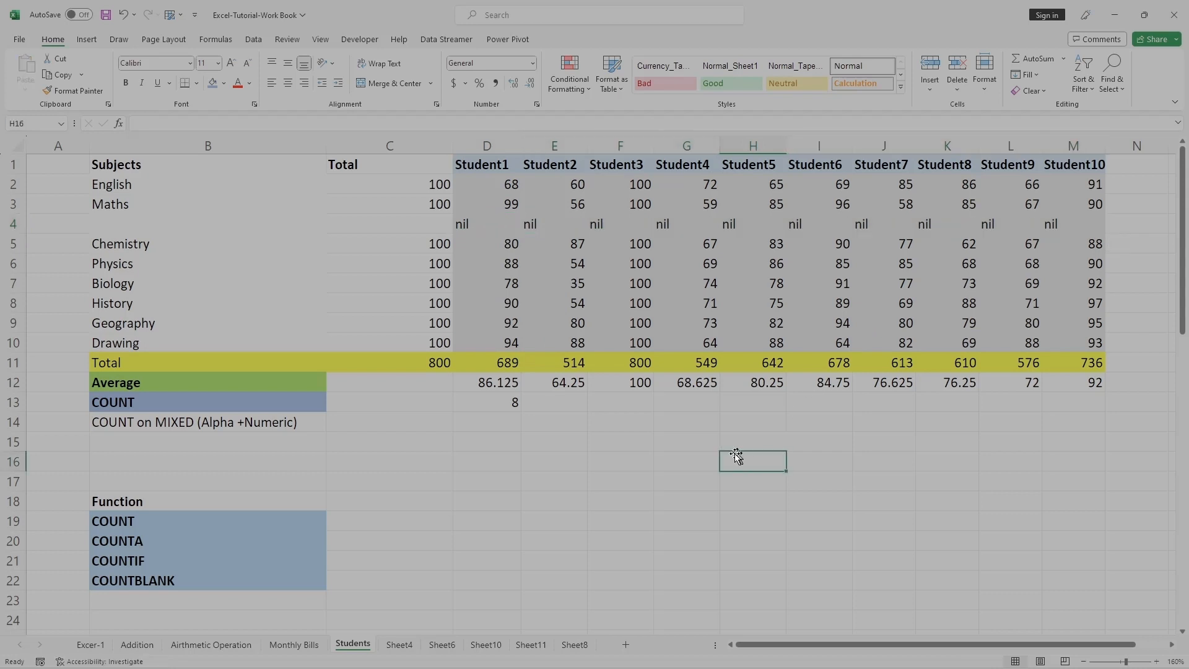
{"action": "left_click", "coordinate": [658, 443]}
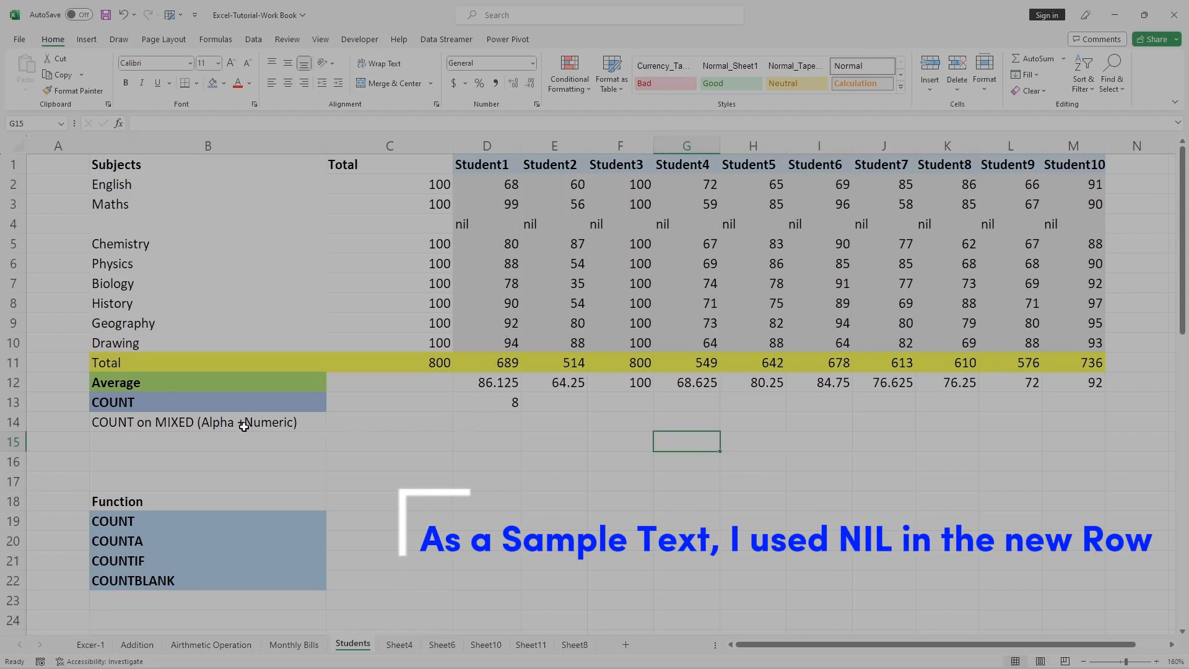
{"action": "left_click", "coordinate": [487, 424]}
{"action": "type", "text": "="}
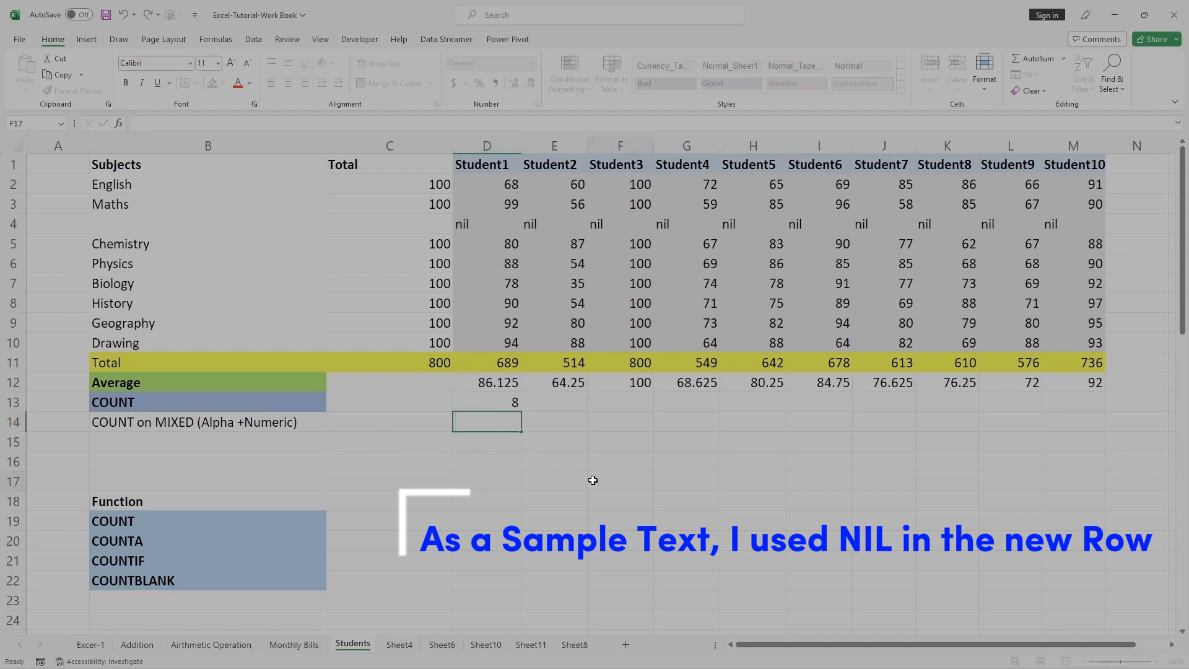
{"action": "key", "text": "Escape"}
{"action": "left_click", "coordinate": [592, 480]}
Enter the formula =COUNT(D2:D10) in D14 to count Student1's marks including the nil row.
{"action": "left_click_drag", "start_coordinate": [499, 181], "coordinate": [498, 338]}
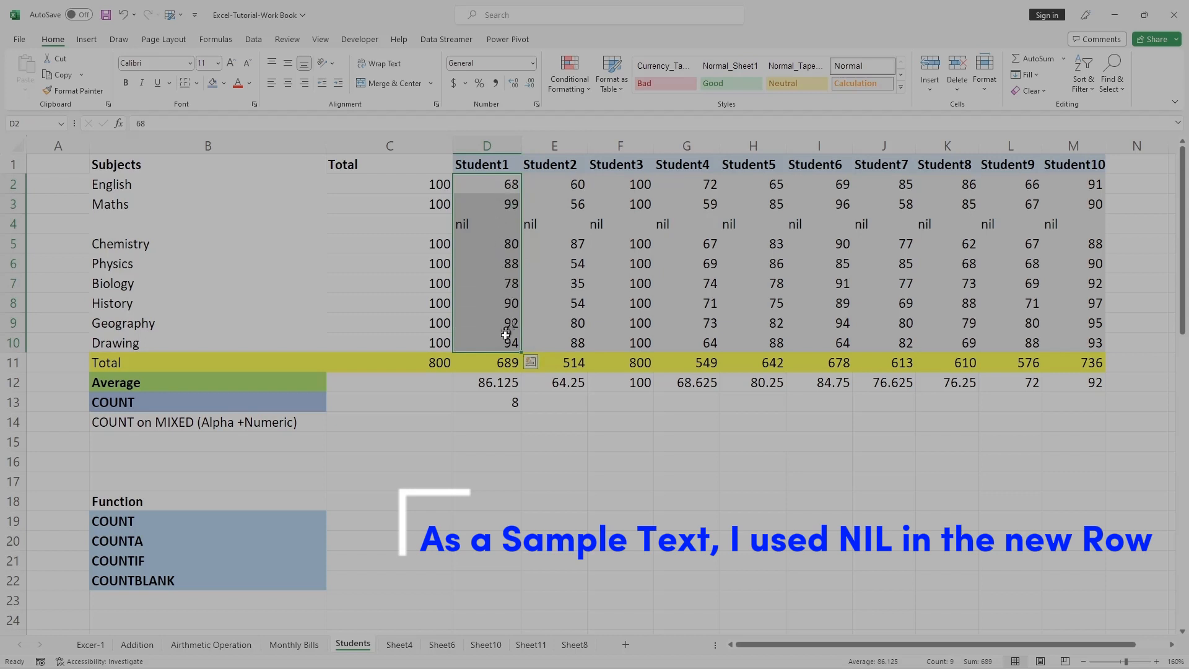
{"action": "left_click", "coordinate": [465, 223]}
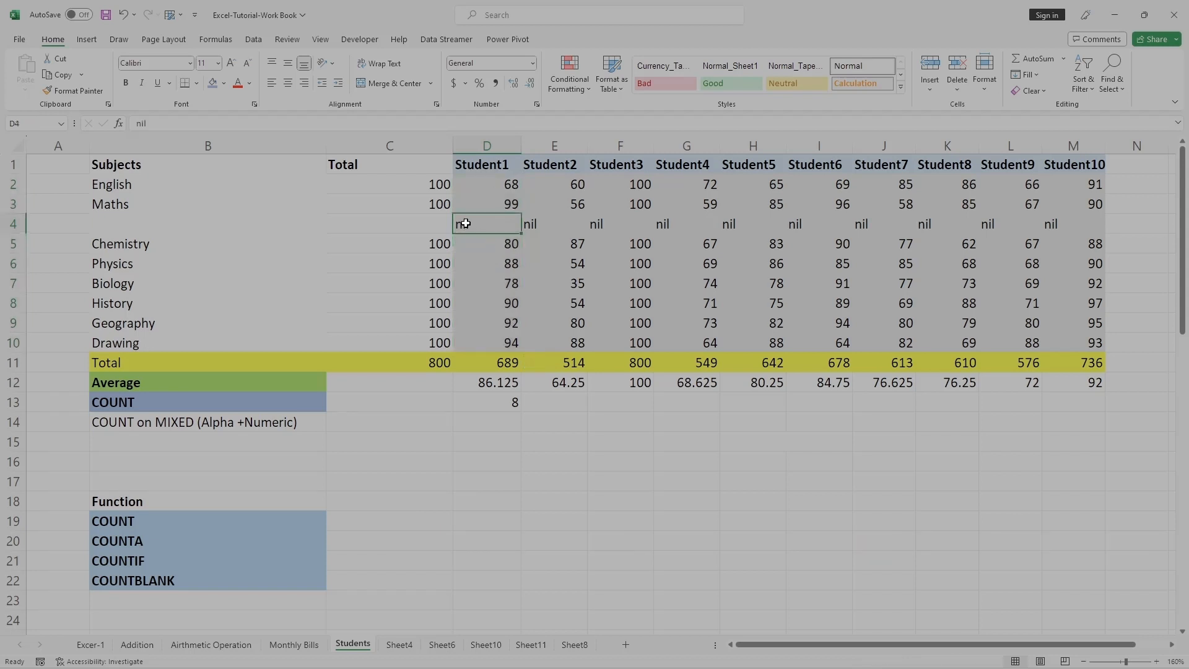
{"action": "double_click", "coordinate": [500, 421]}
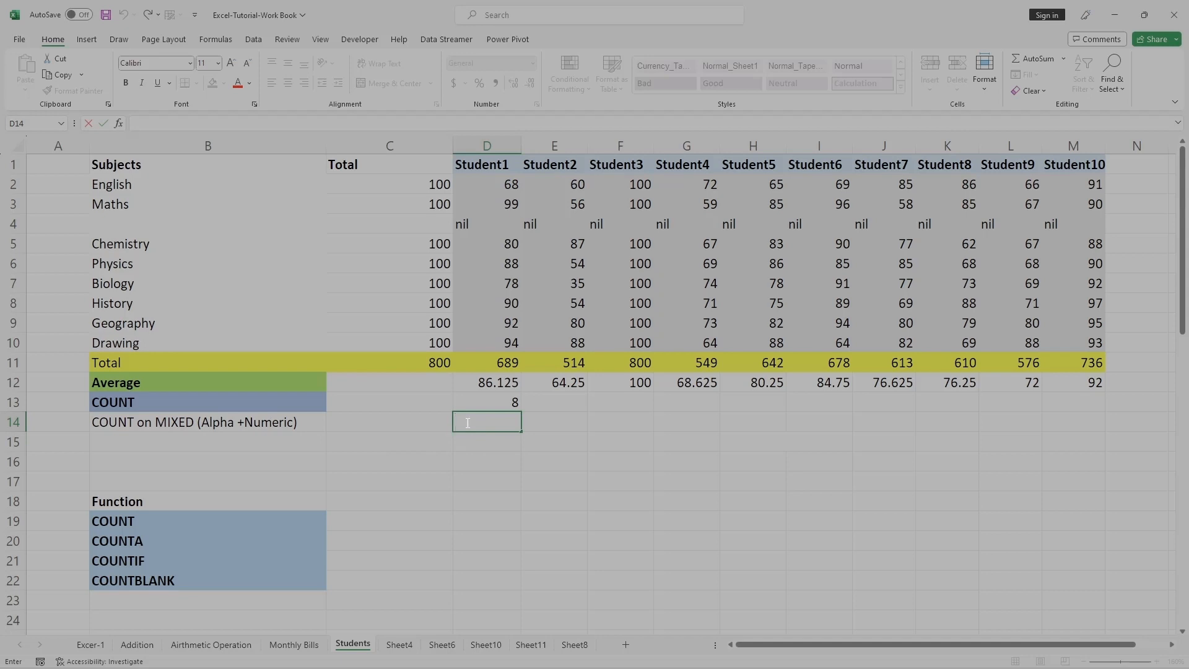
{"action": "type", "text": "="}
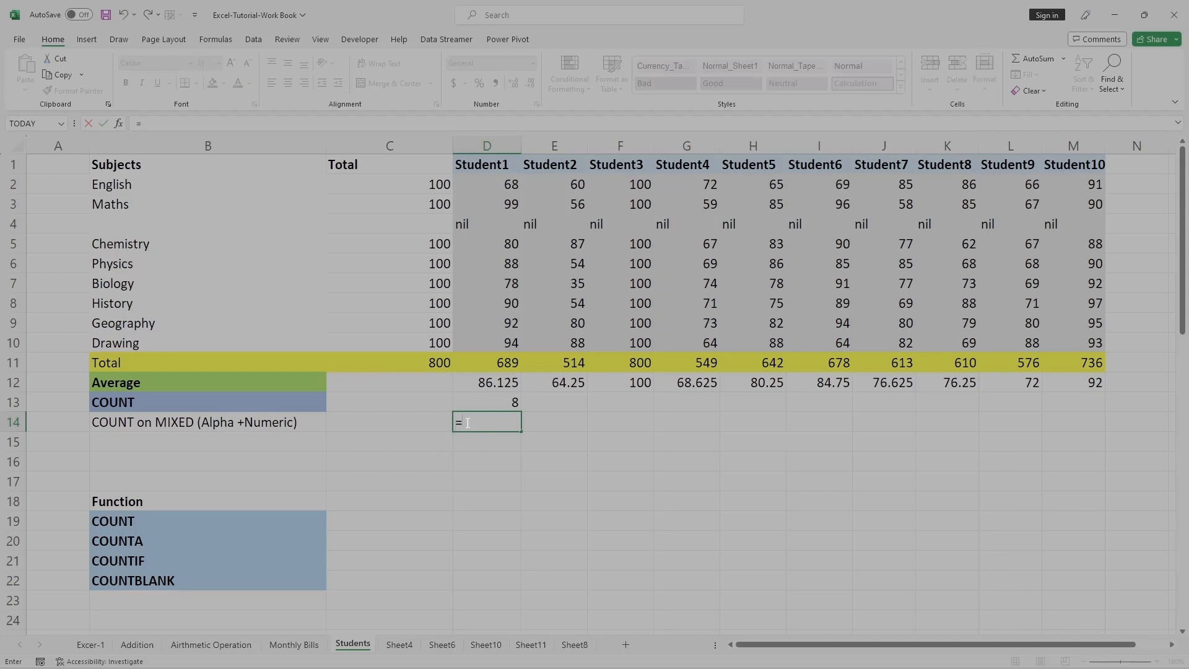
{"action": "type", "text": "COUN("}
{"action": "key", "text": "BackSpace"}
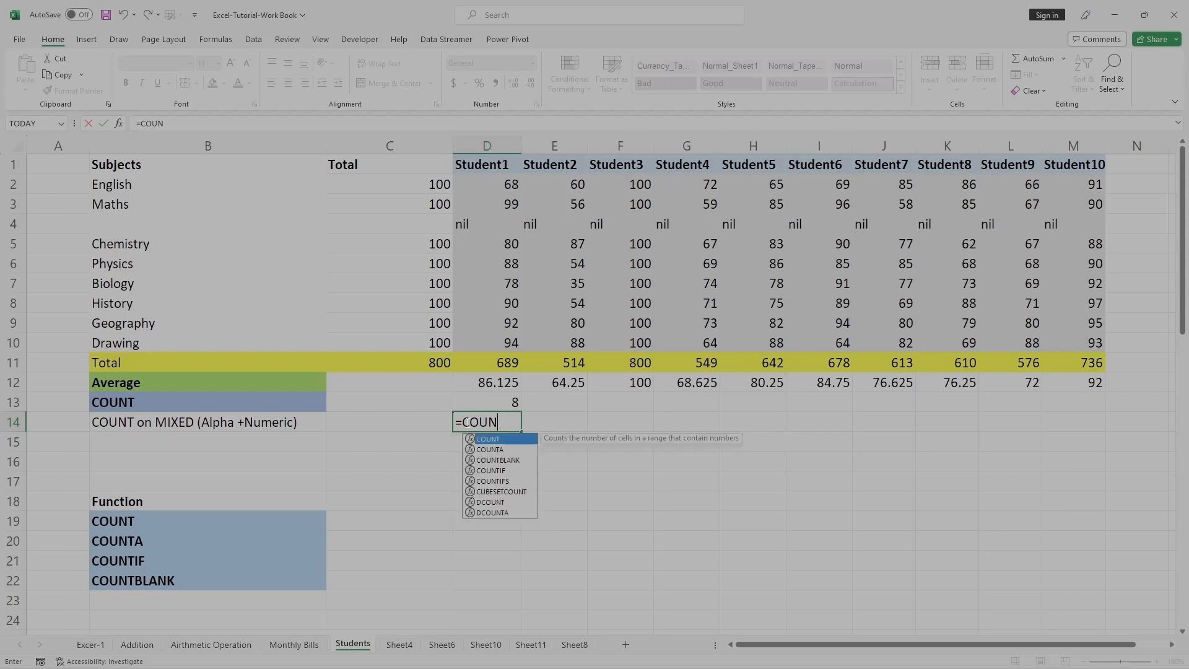
{"action": "type", "text": "T("}
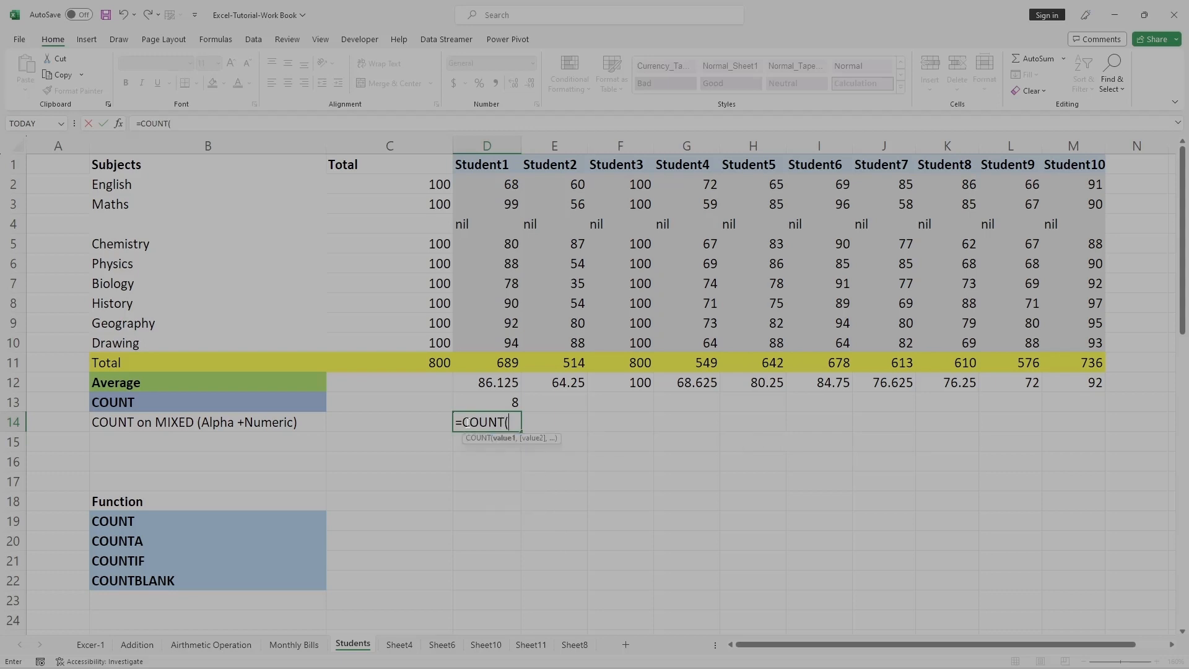
{"action": "left_click", "coordinate": [487, 184]}
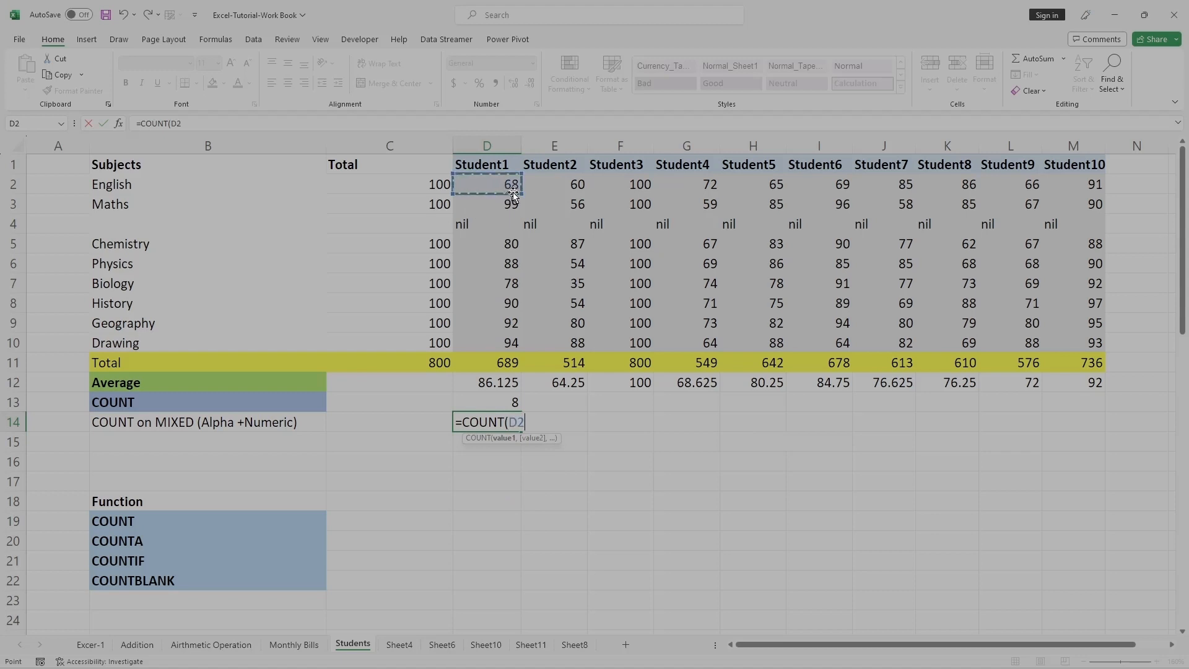
{"action": "left_click_drag", "start_coordinate": [519, 193], "coordinate": [520, 344]}
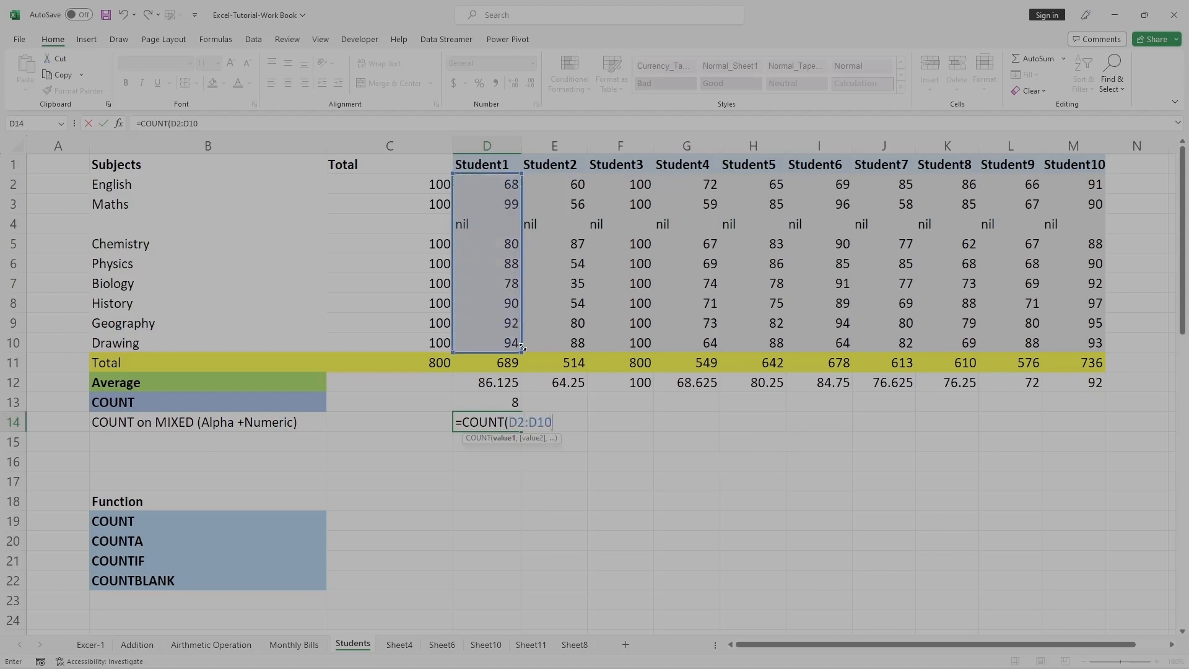
{"action": "type", "text": ")"}
{"action": "left_click", "coordinate": [242, 127]}
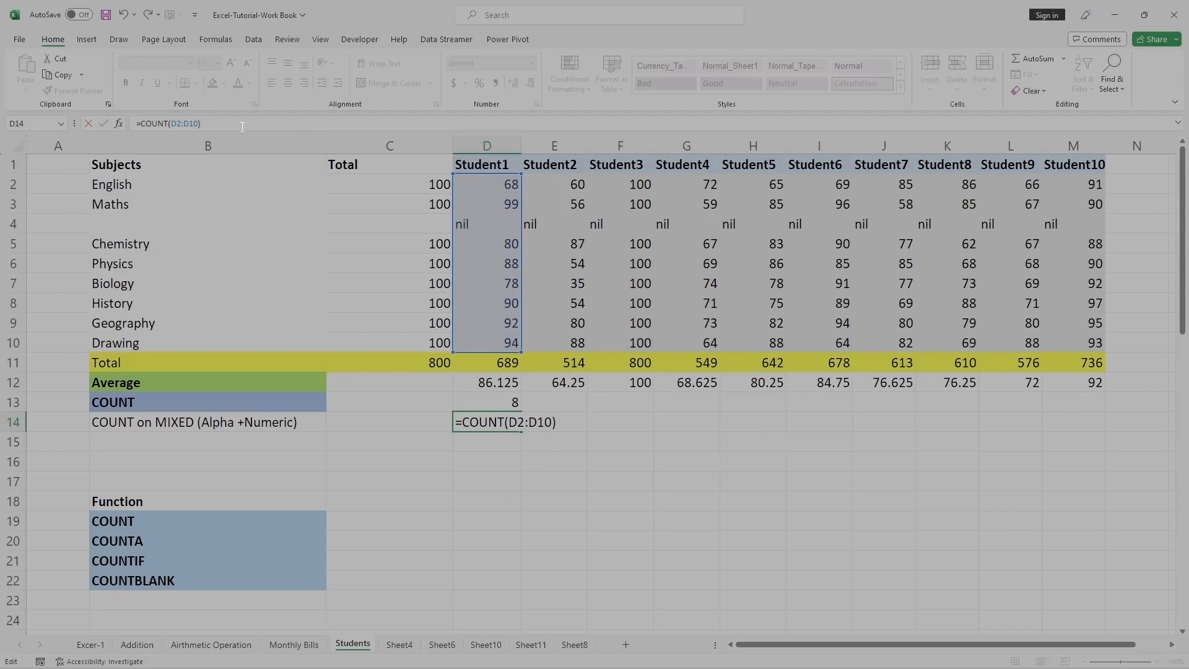
{"action": "key", "text": "Return"}
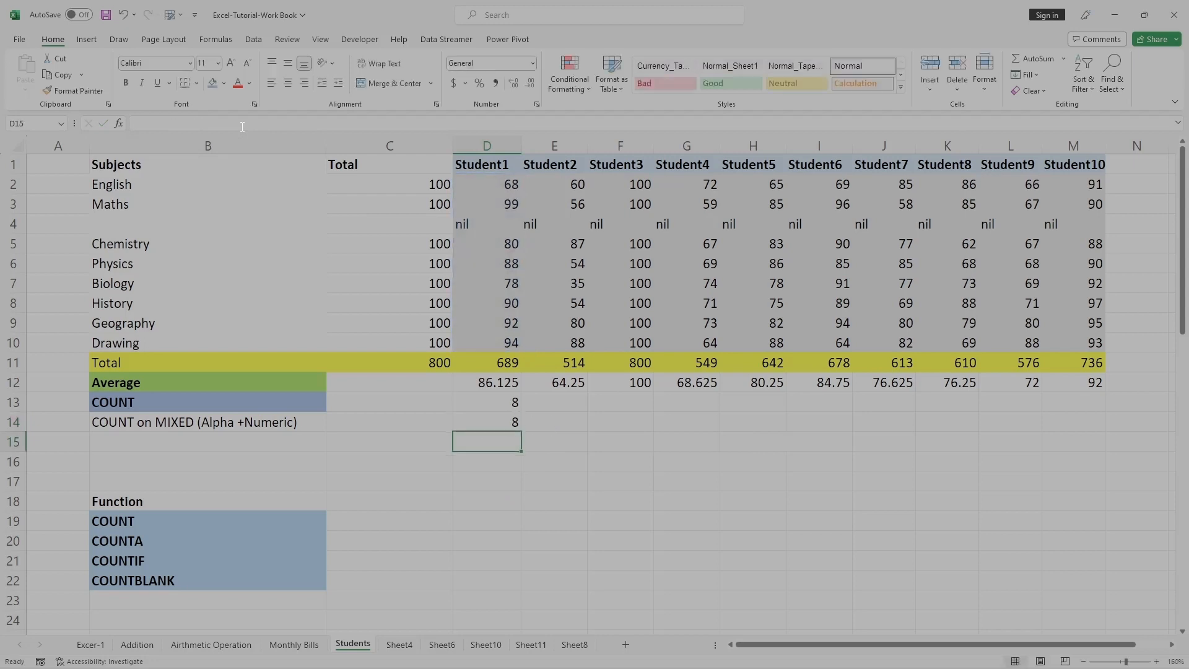
Change the font colour of the nil text in D4 to red.
{"action": "left_click", "coordinate": [491, 427]}
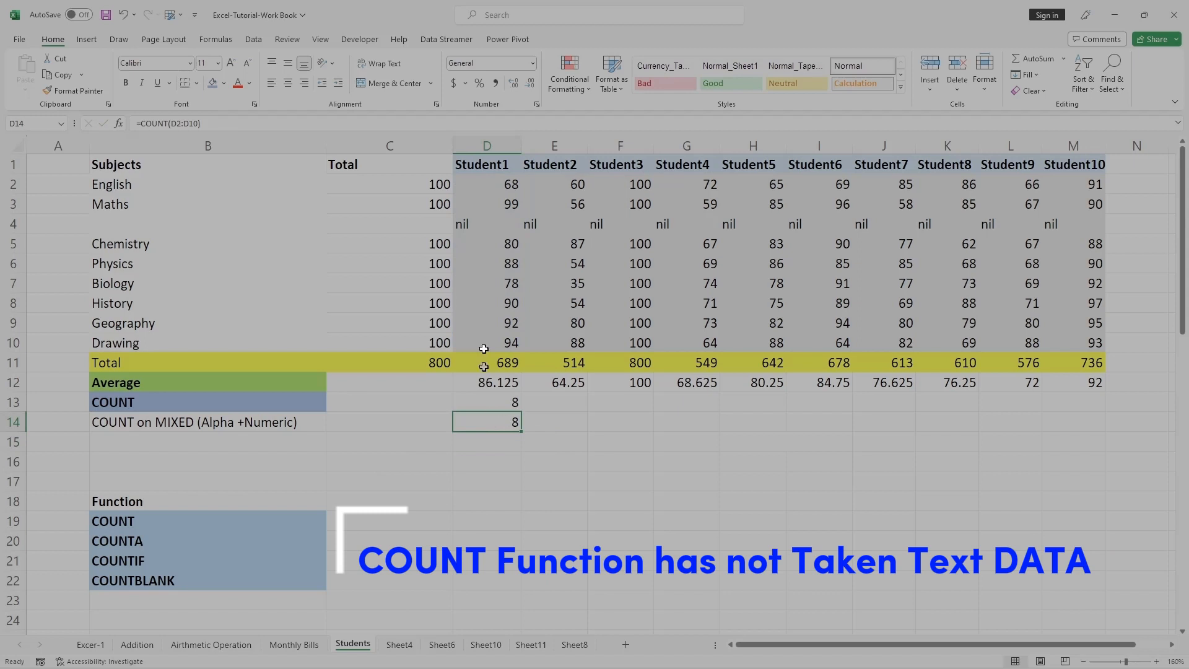
{"action": "left_click", "coordinate": [475, 224]}
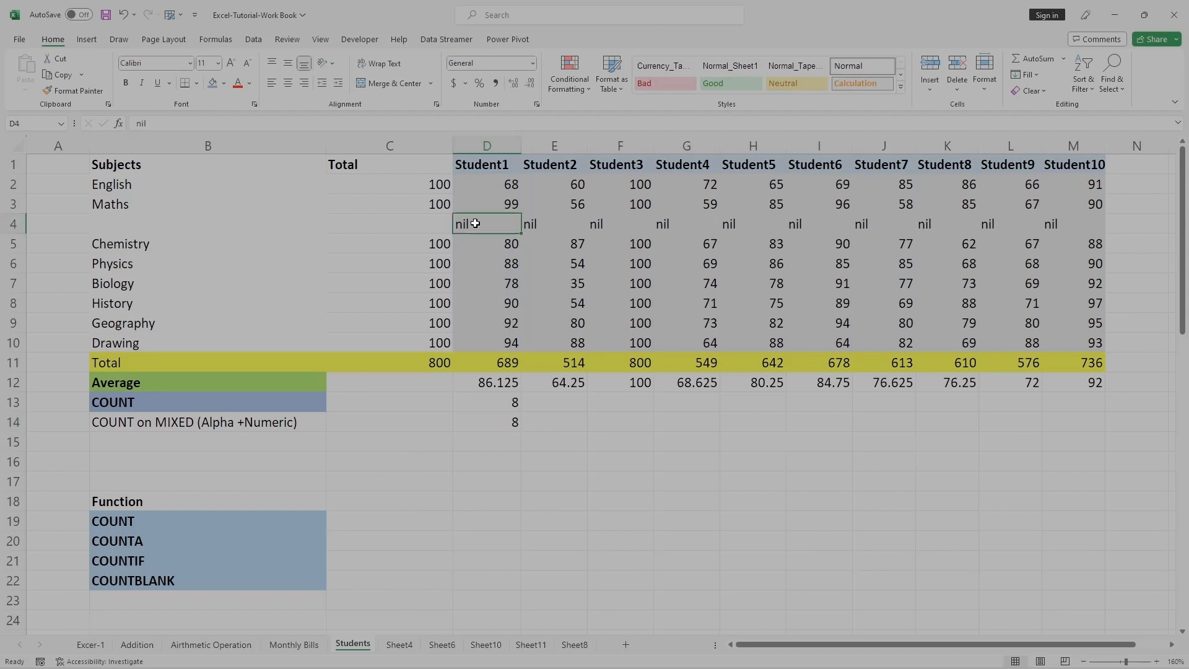
{"action": "left_click", "coordinate": [240, 85]}
{"action": "left_click", "coordinate": [495, 443]}
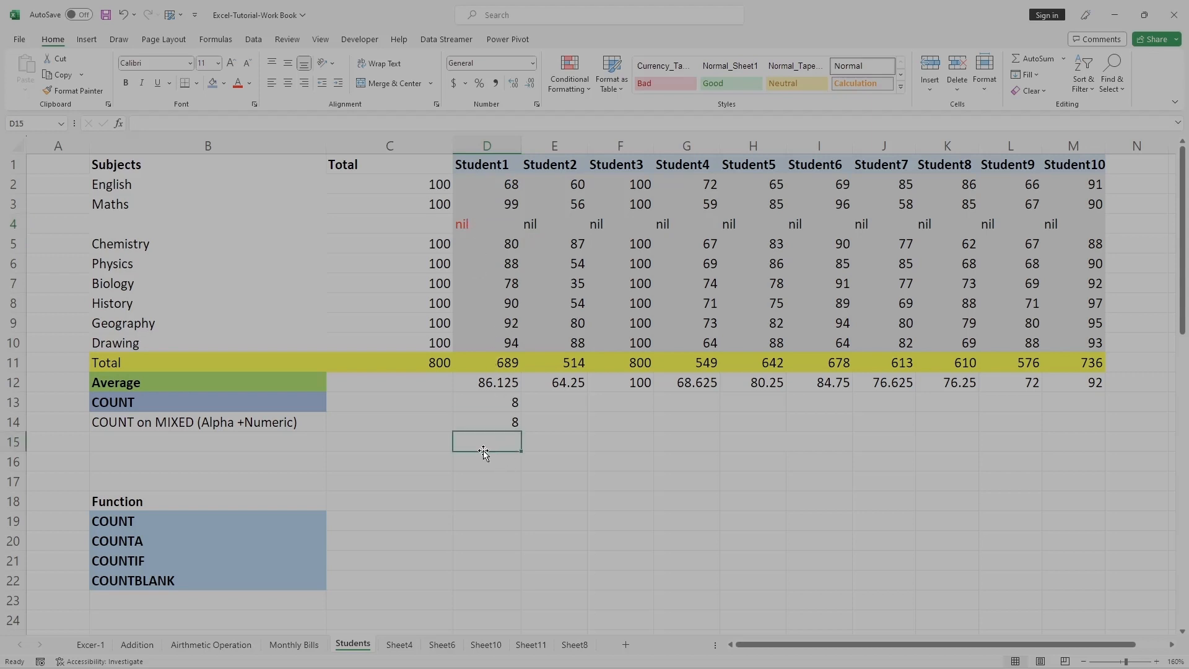
Copy the COUNT formula from D13 across E13:M13 and check the Student2 column's result.
{"action": "left_click", "coordinate": [494, 402]}
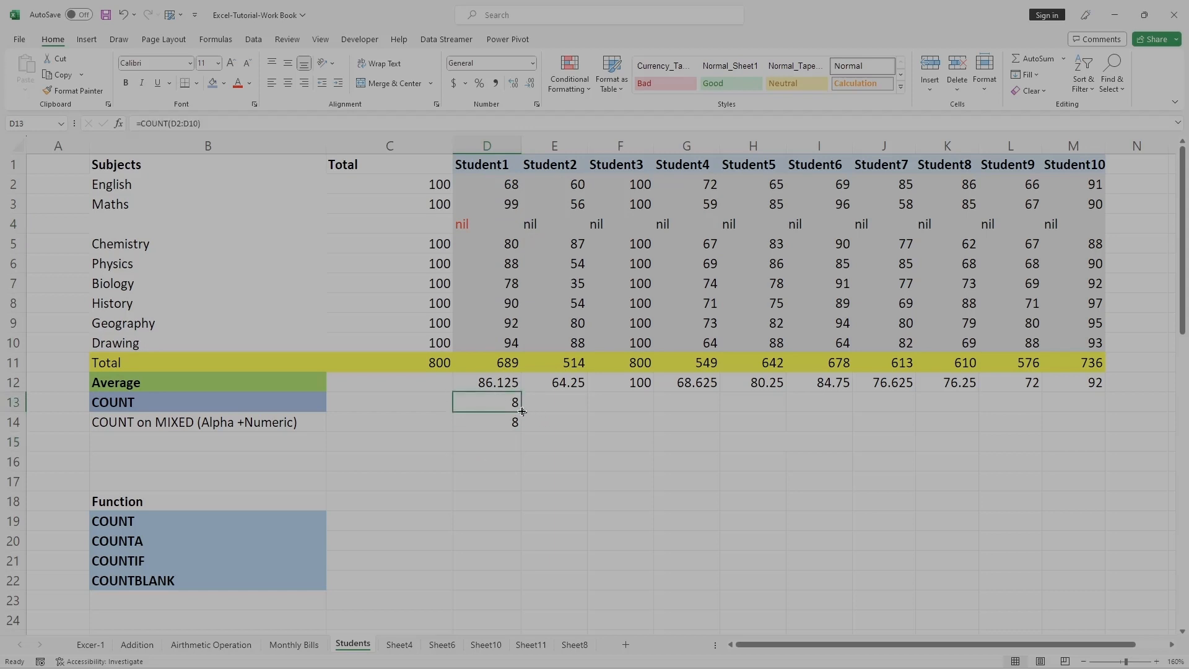
{"action": "left_click_drag", "start_coordinate": [522, 410], "coordinate": [1088, 403]}
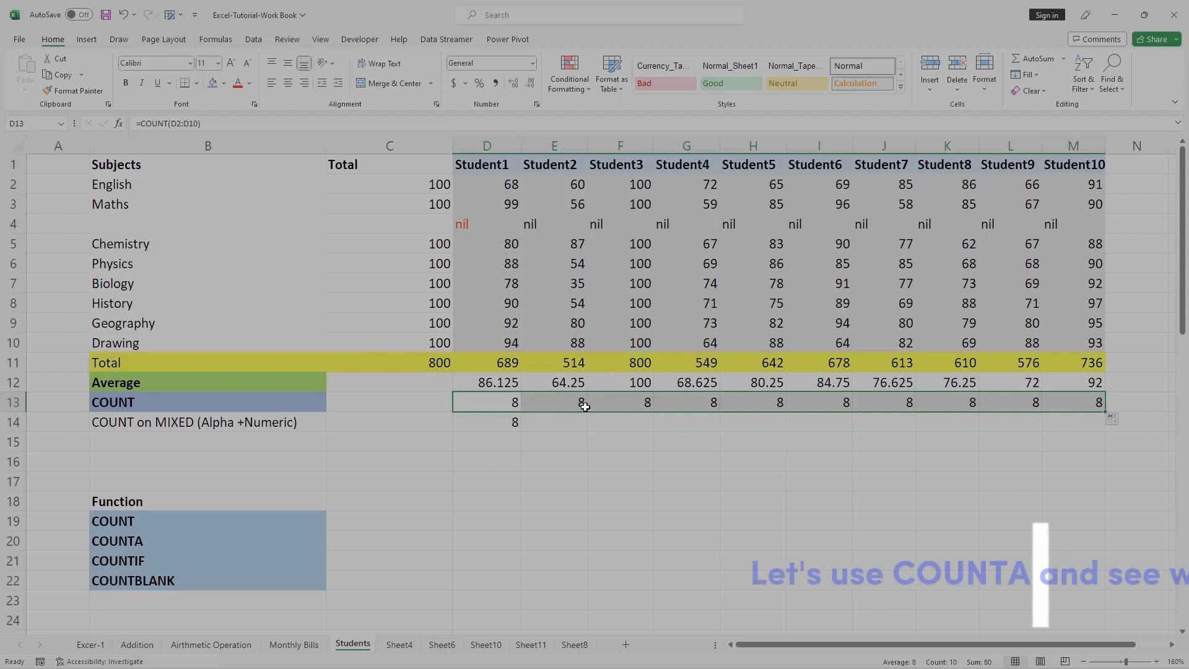
{"action": "left_click_drag", "start_coordinate": [573, 183], "coordinate": [571, 340]}
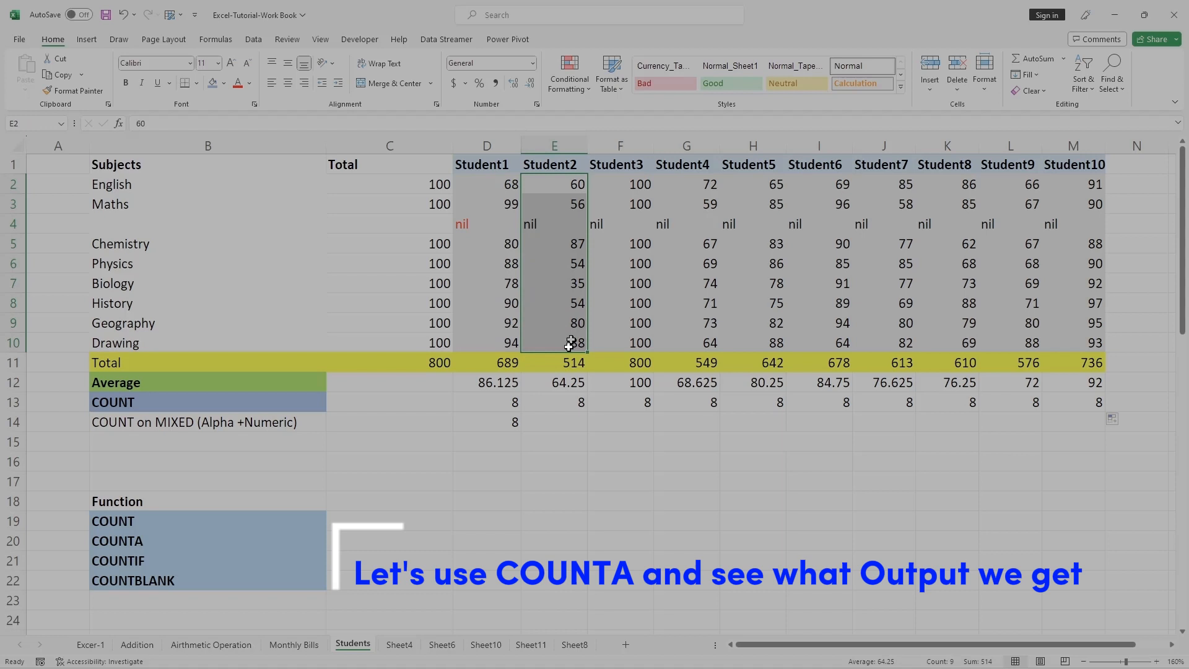
{"action": "left_click", "coordinate": [576, 404]}
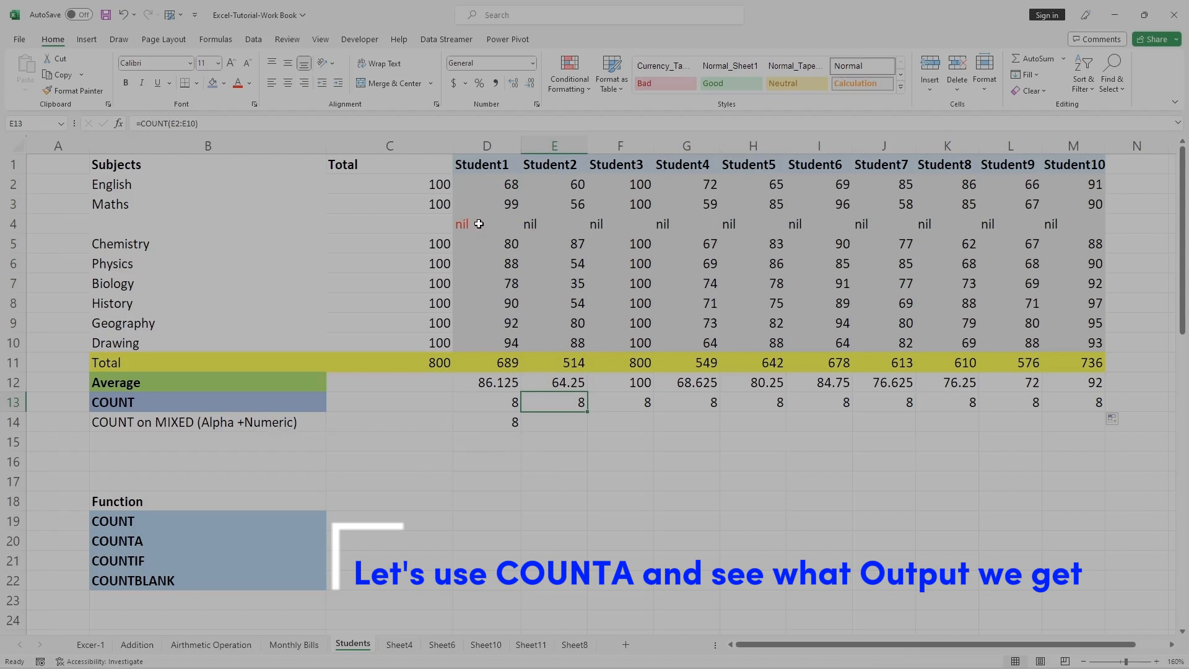
Add the label COUNTA in B15.
{"action": "left_click_drag", "start_coordinate": [496, 184], "coordinate": [491, 345]}
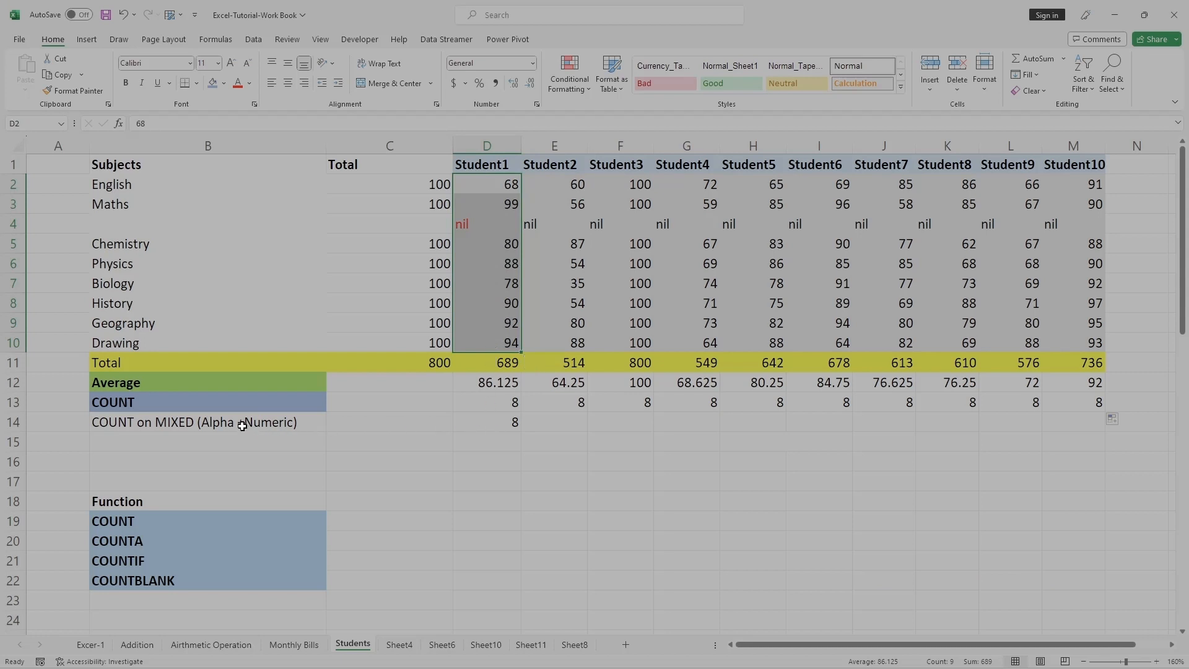
{"action": "double_click", "coordinate": [173, 440]}
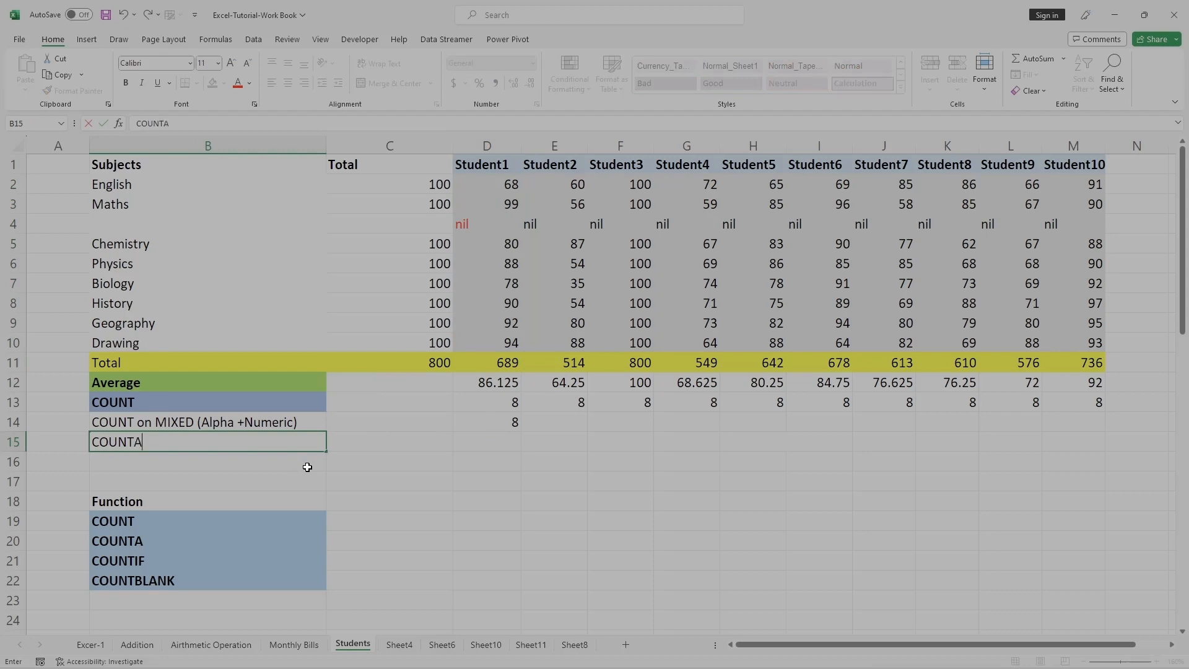
{"action": "left_click", "coordinate": [493, 518]}
Enter the formula =COUNTA(D2:D10) in D15.
{"action": "double_click", "coordinate": [496, 441]}
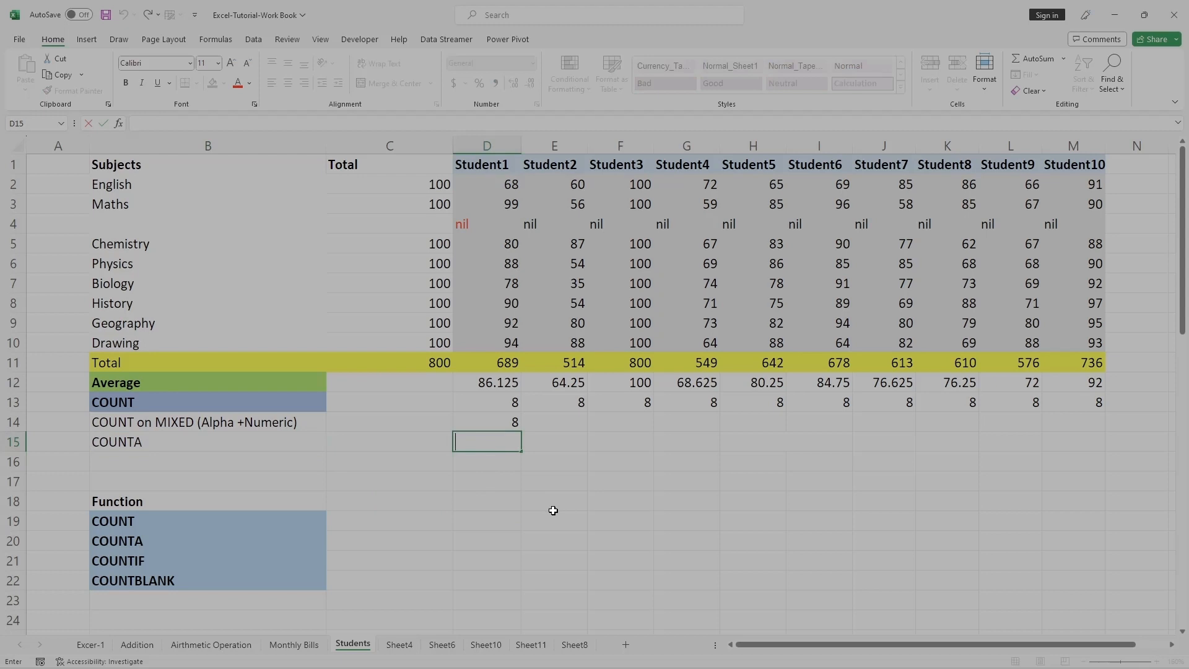
{"action": "type", "text": "="}
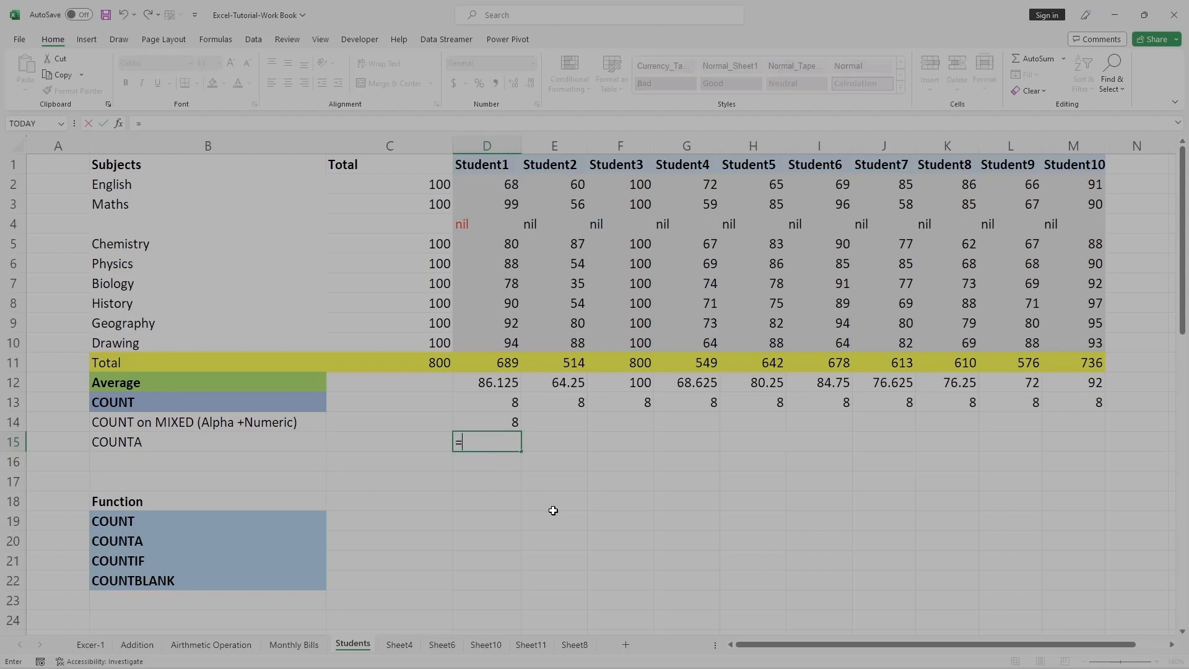
{"action": "type", "text": "COUNT"}
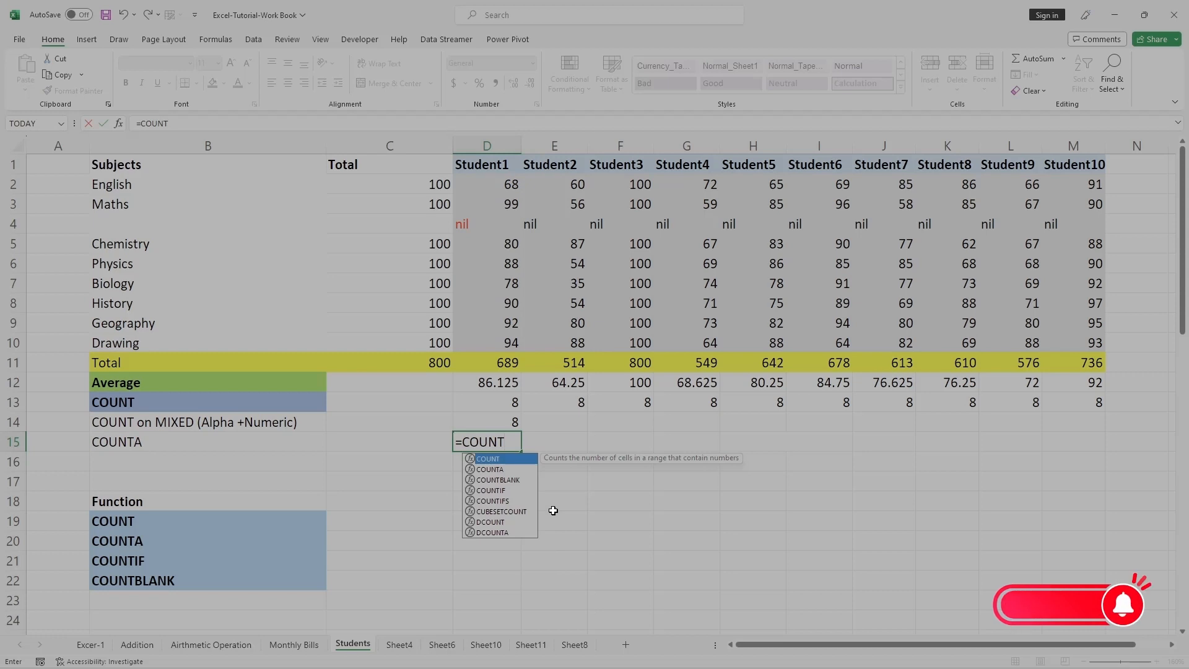
{"action": "type", "text": "A"}
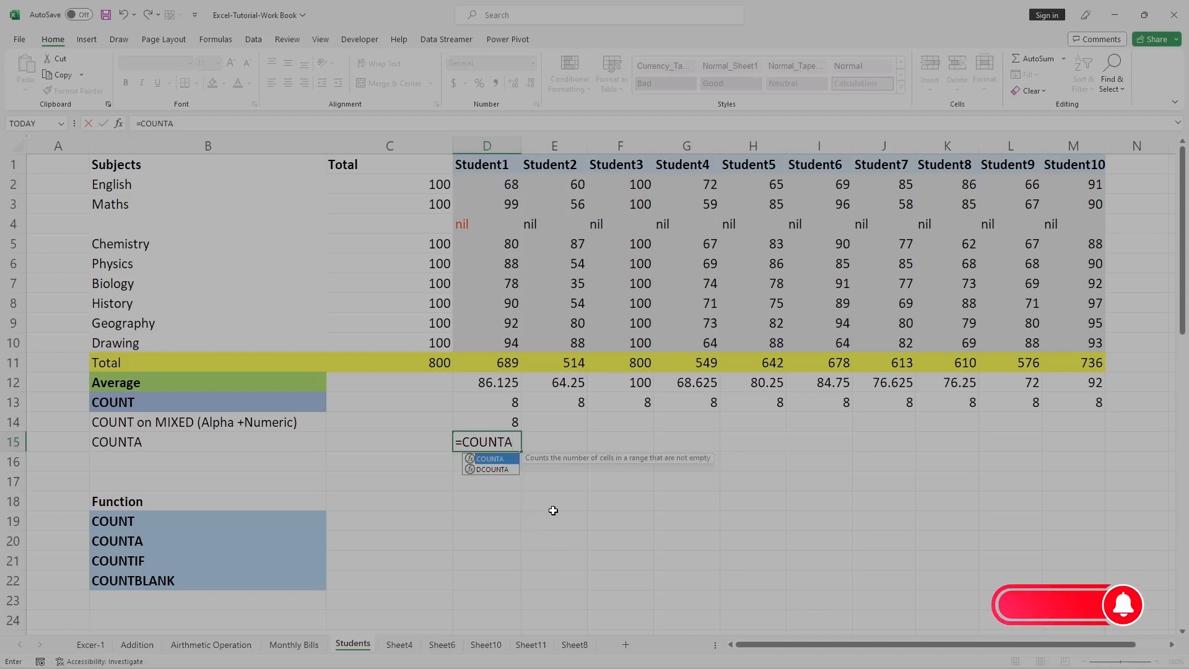
{"action": "type", "text": "("}
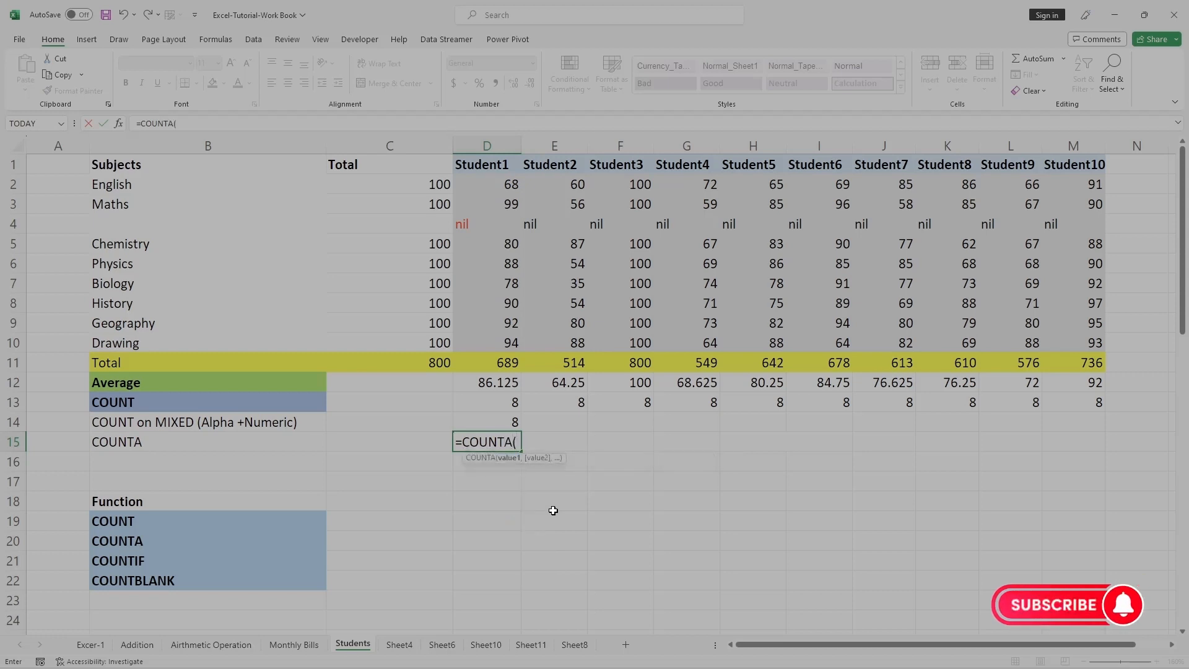
{"action": "left_click", "coordinate": [502, 185]}
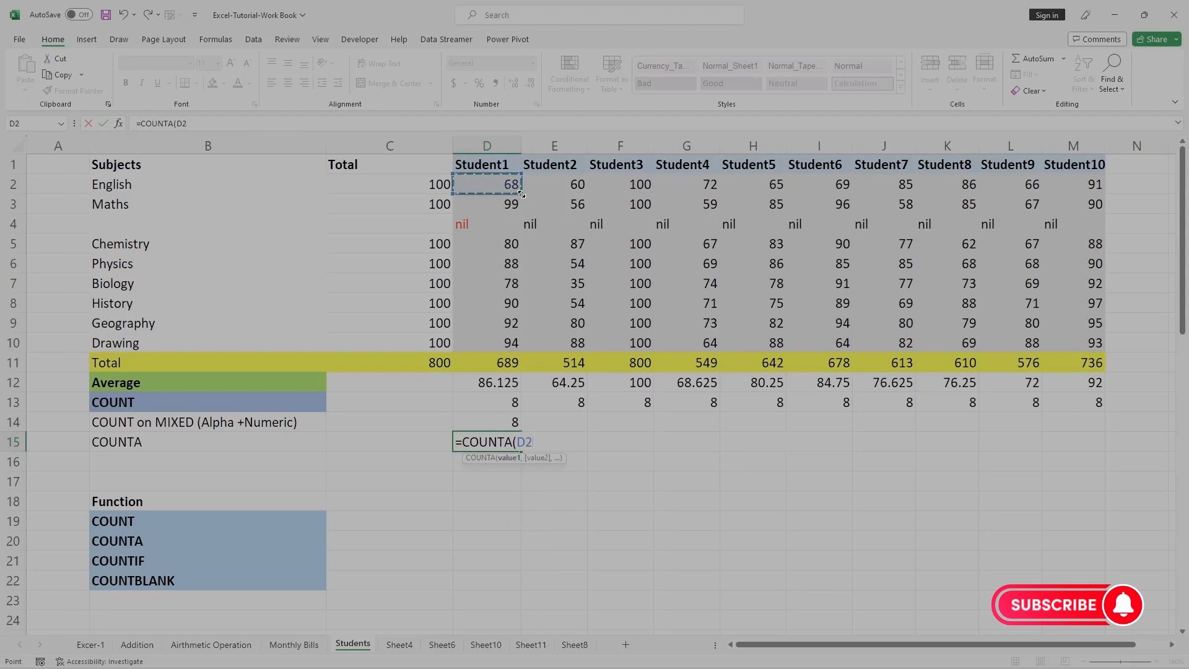
{"action": "left_click_drag", "start_coordinate": [521, 194], "coordinate": [520, 345]}
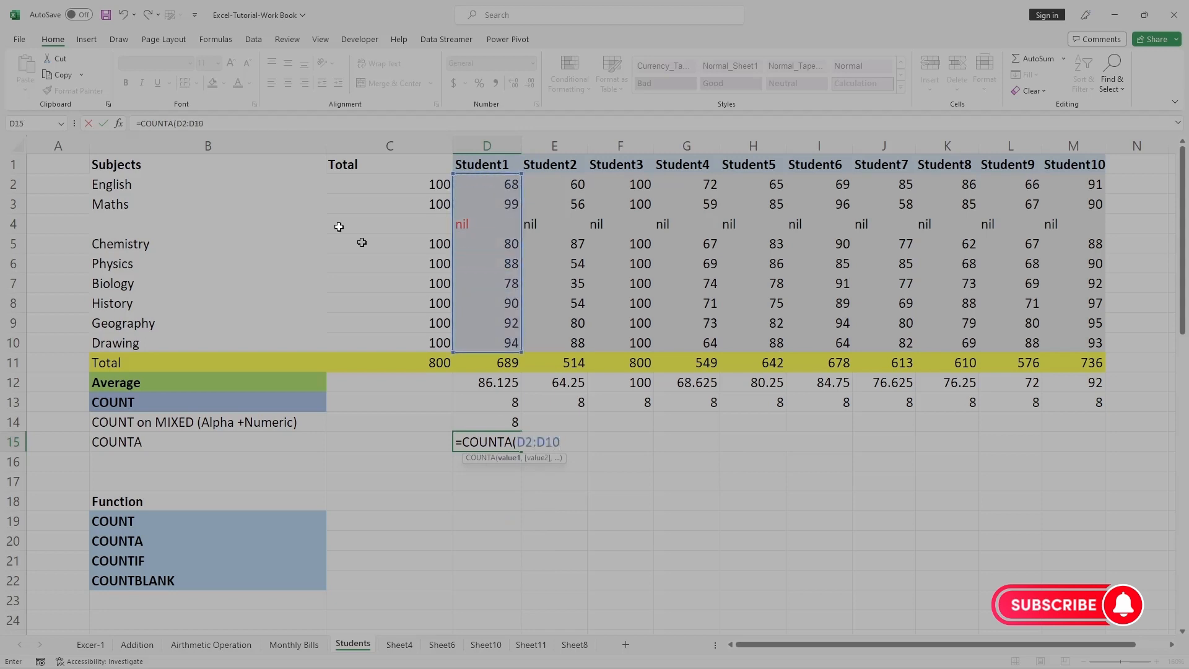
{"action": "left_click", "coordinate": [233, 123]}
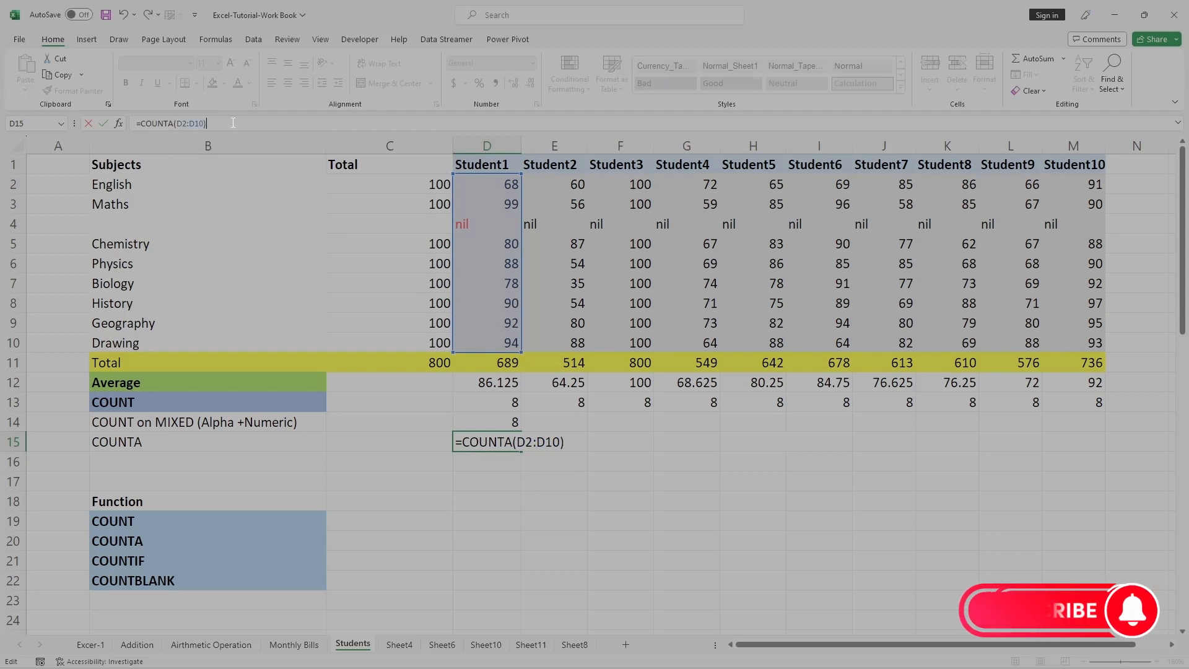
{"action": "key", "text": "Return"}
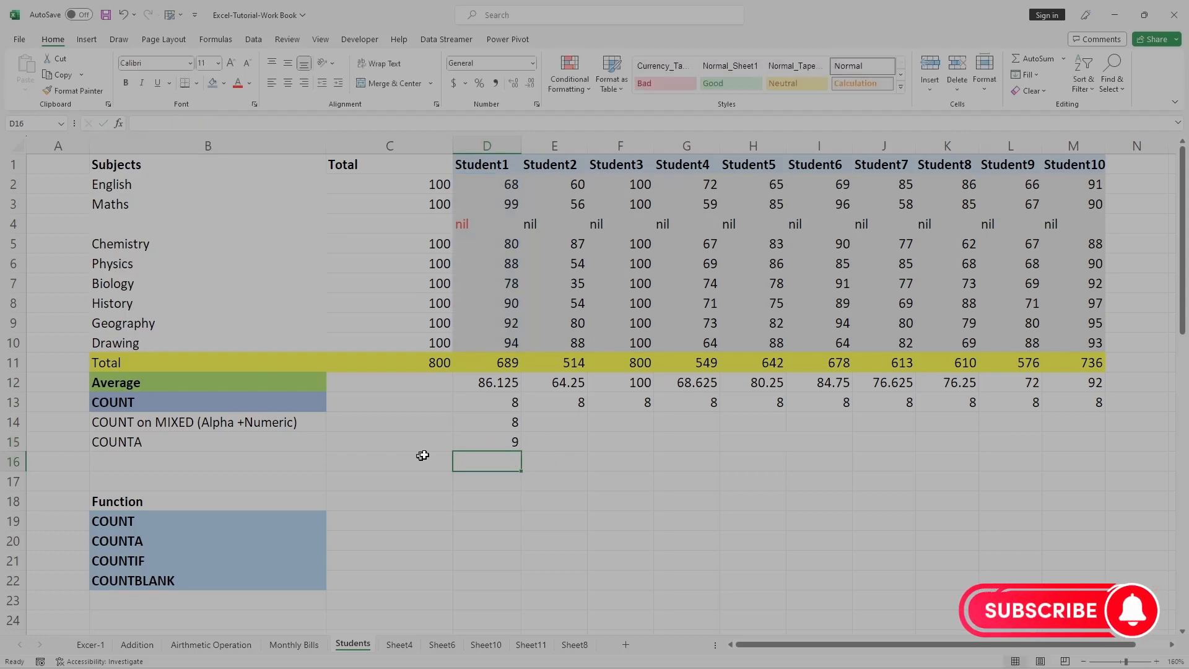
Give the COUNTA label in B15 a light blue fill colour.
{"action": "left_click", "coordinate": [478, 440]}
{"action": "left_click", "coordinate": [135, 442]}
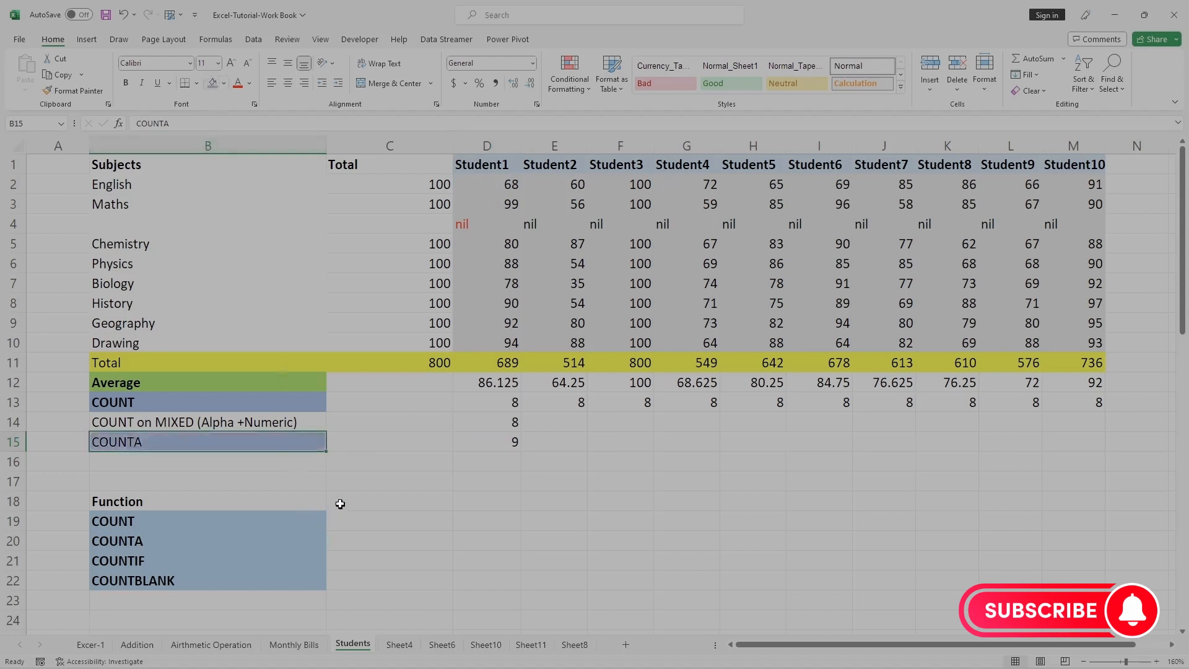
{"action": "left_click", "coordinate": [224, 84]}
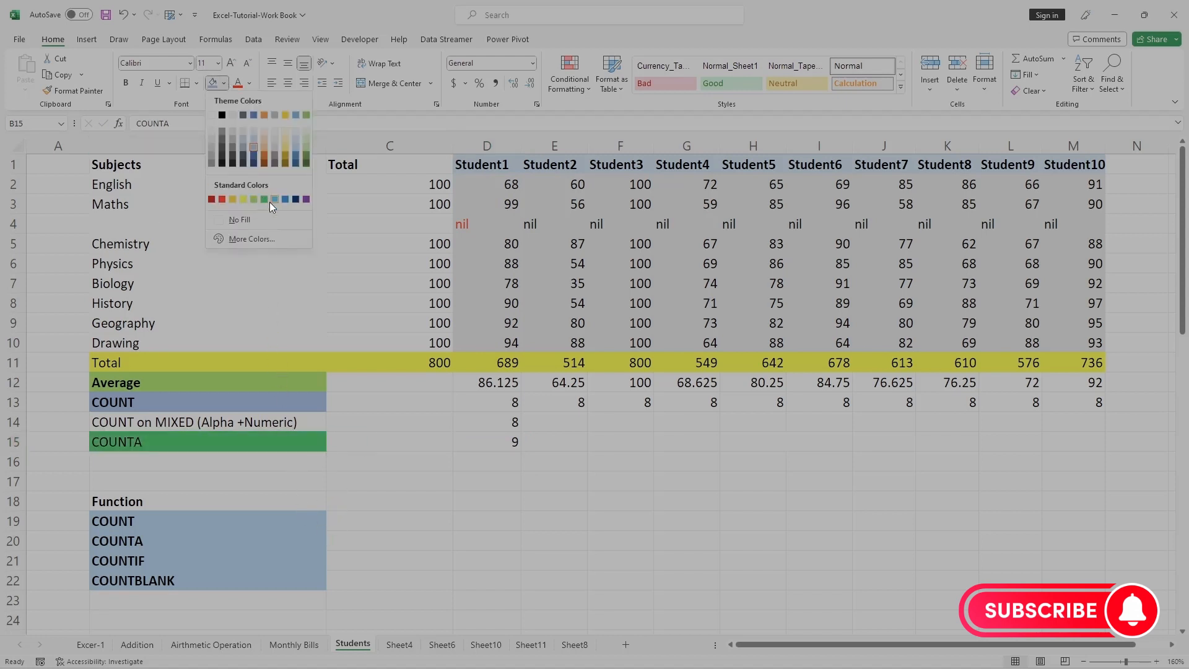
{"action": "left_click", "coordinate": [273, 199]}
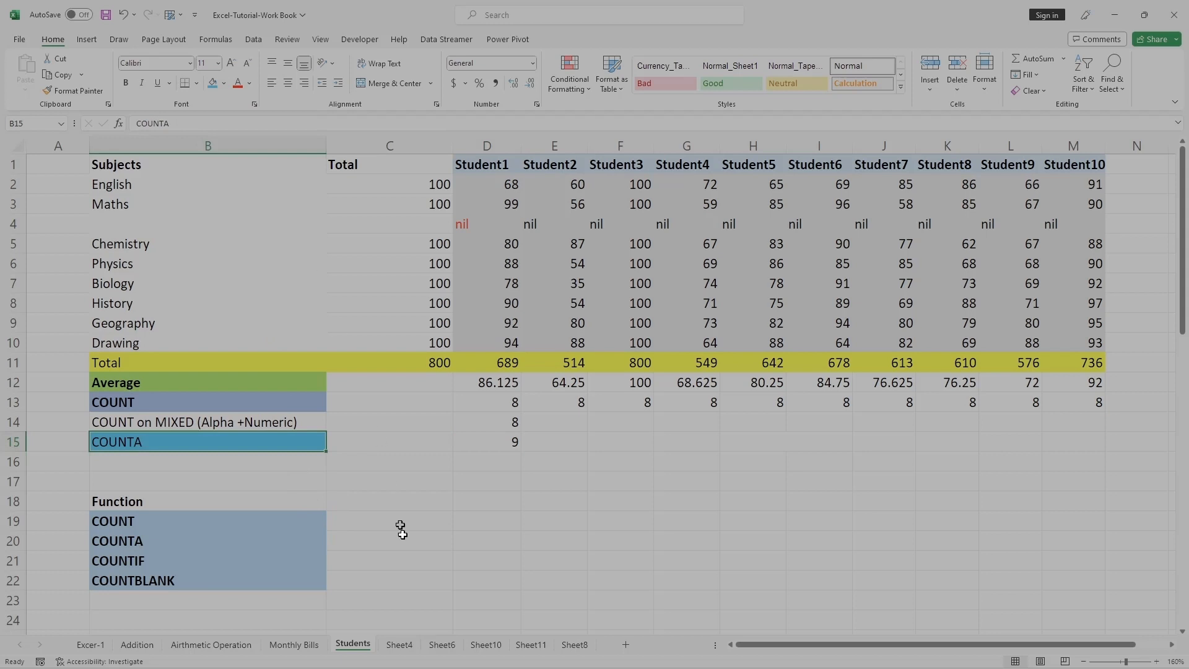
{"action": "left_click", "coordinate": [498, 444]}
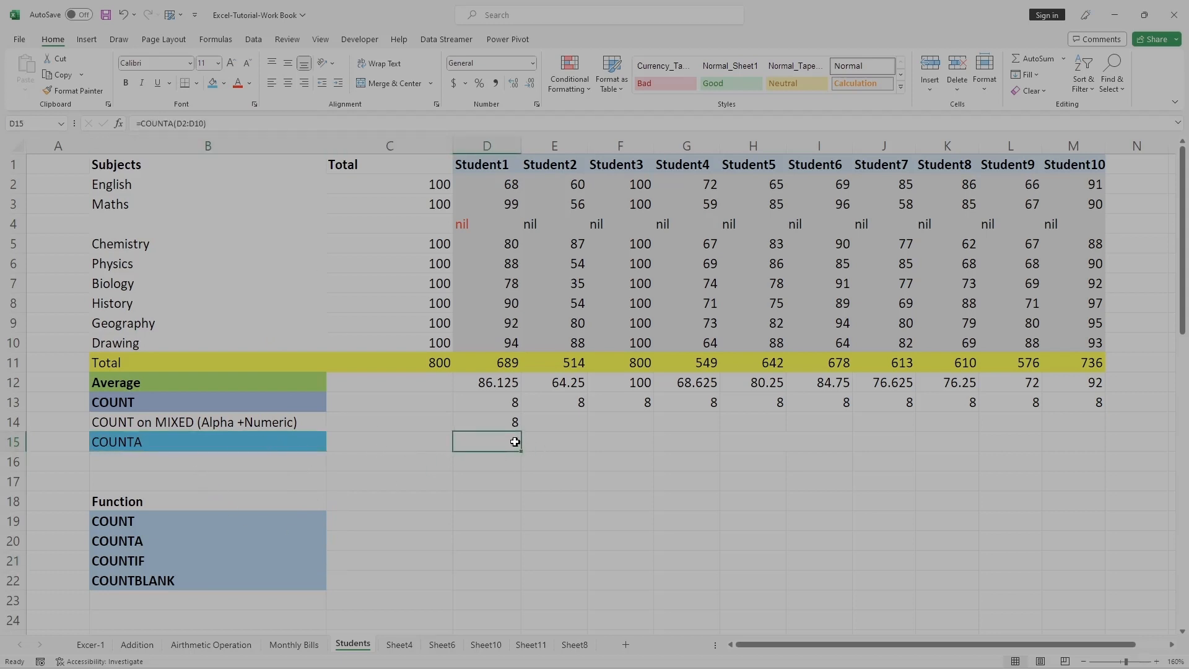
Compare the COUNT and COUNTA formulas in D13, D14 and D15 against the nil entry in D4.
{"action": "left_click", "coordinate": [468, 225]}
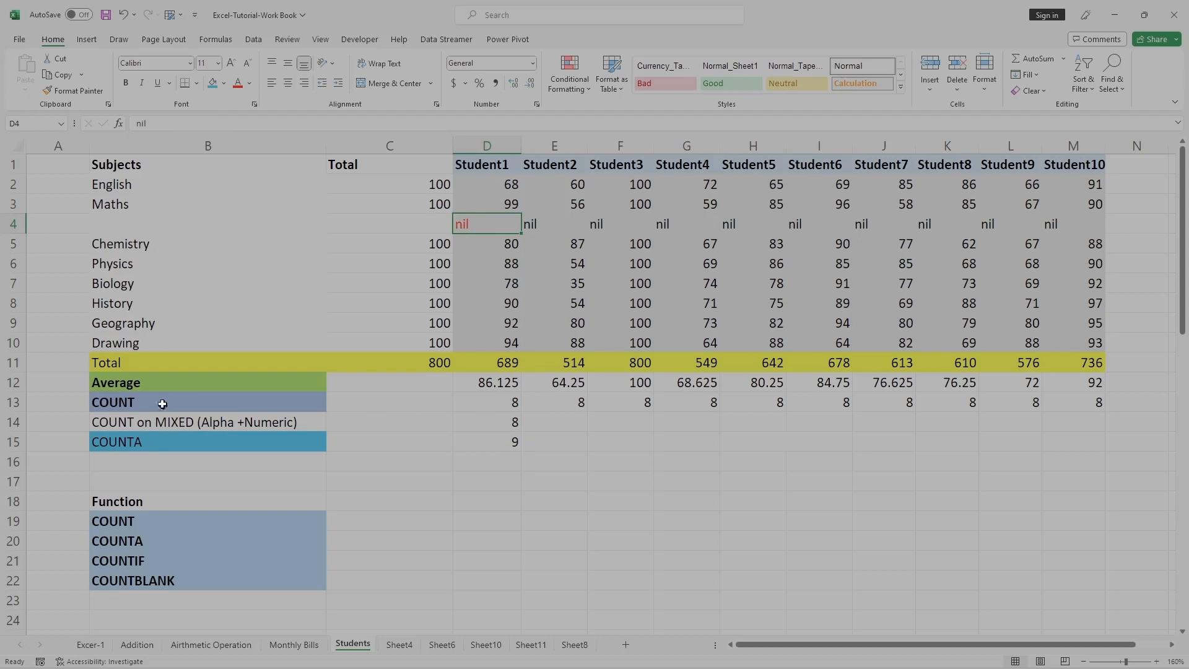
{"action": "left_click", "coordinate": [514, 403]}
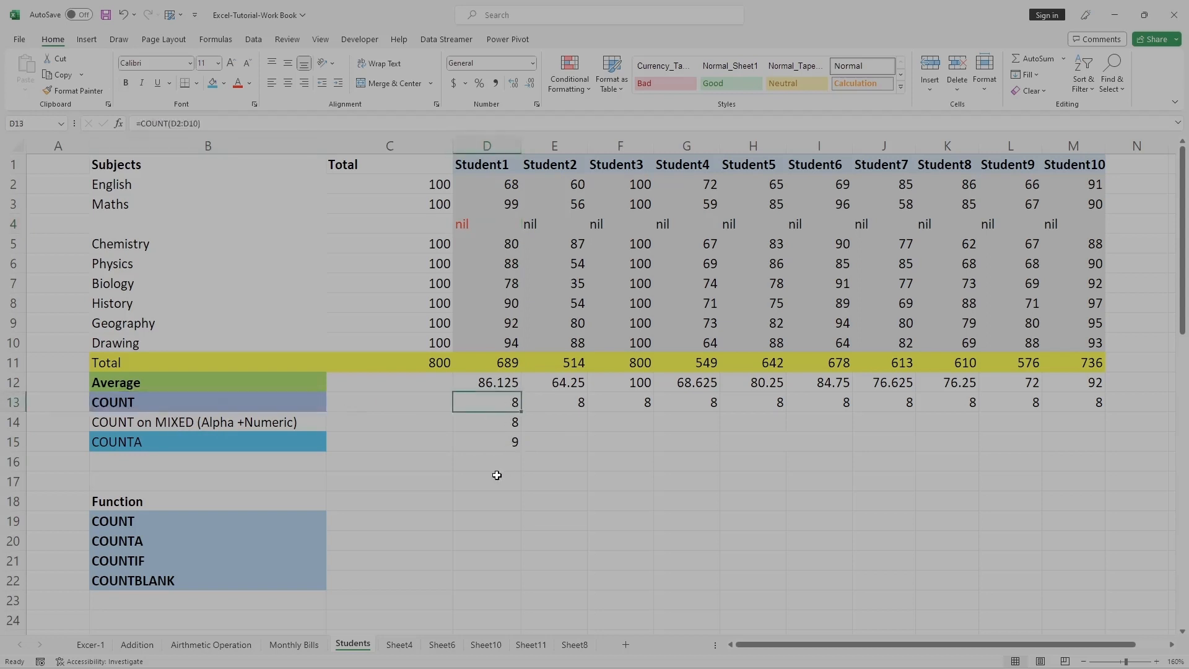
{"action": "left_click", "coordinate": [475, 226]}
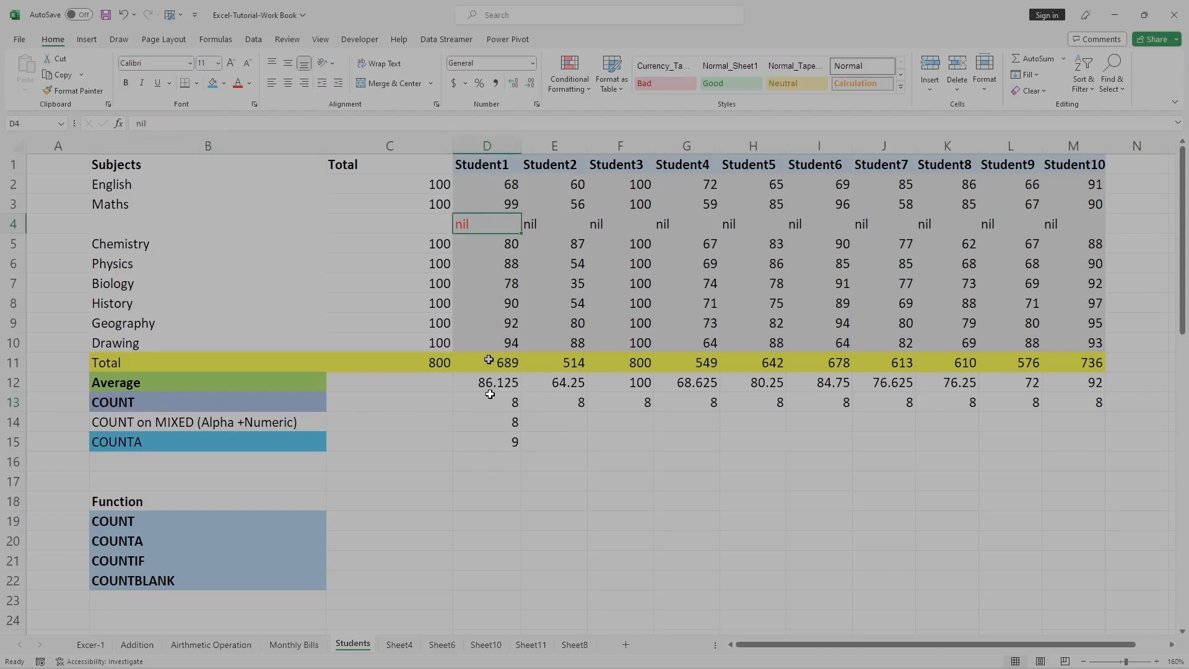
{"action": "left_click", "coordinate": [515, 444]}
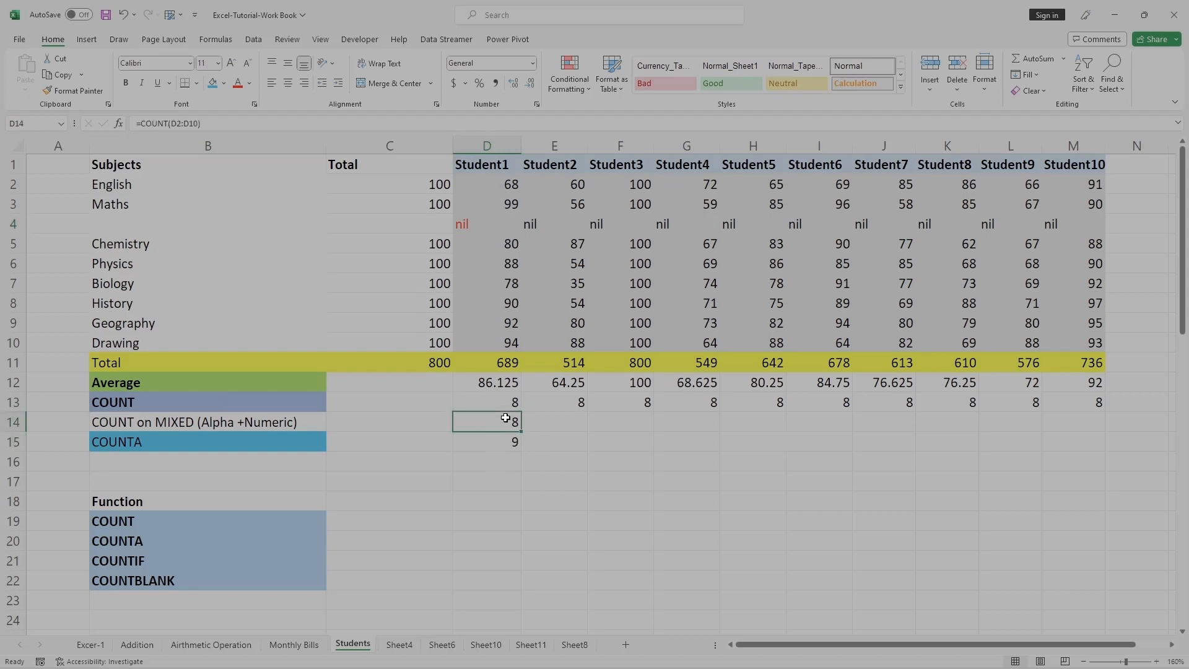
{"action": "left_click", "coordinate": [505, 419]}
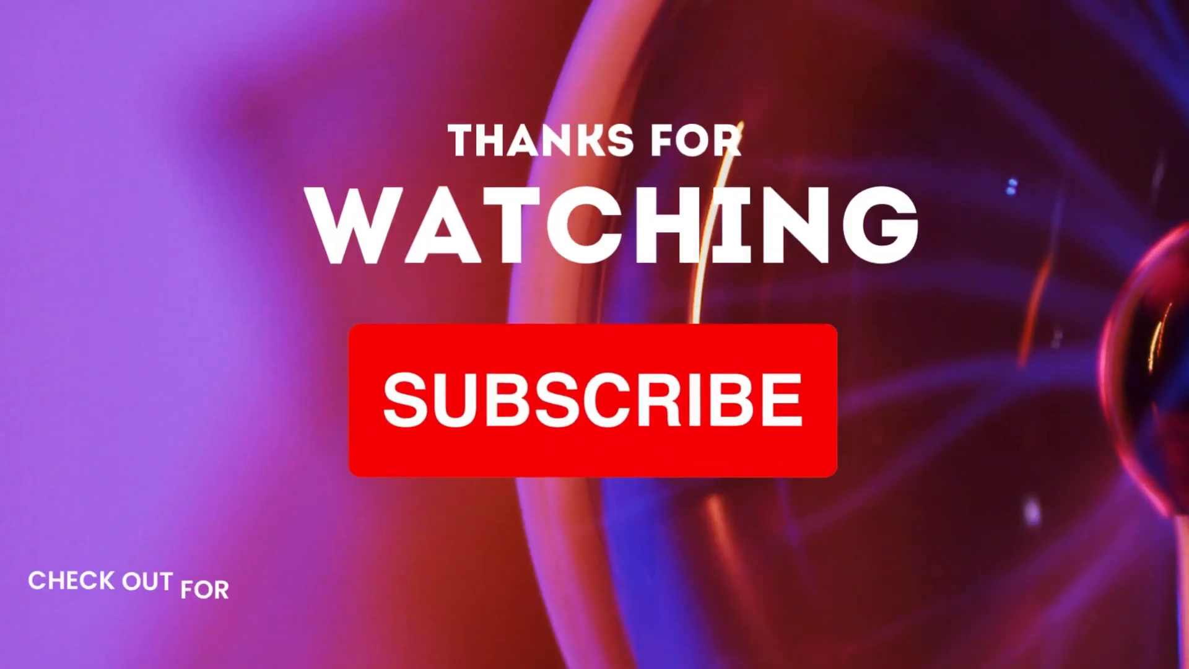